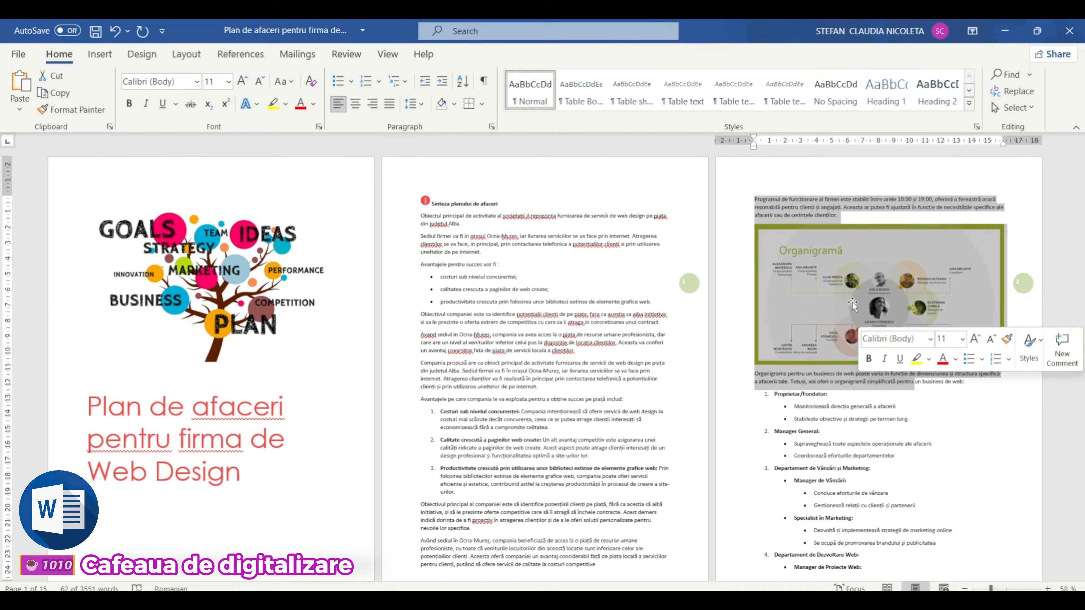
Step: Try Landscape orientation on the whole document and return all its pages to Portrait
{"action": "left_click", "coordinate": [773, 198]}
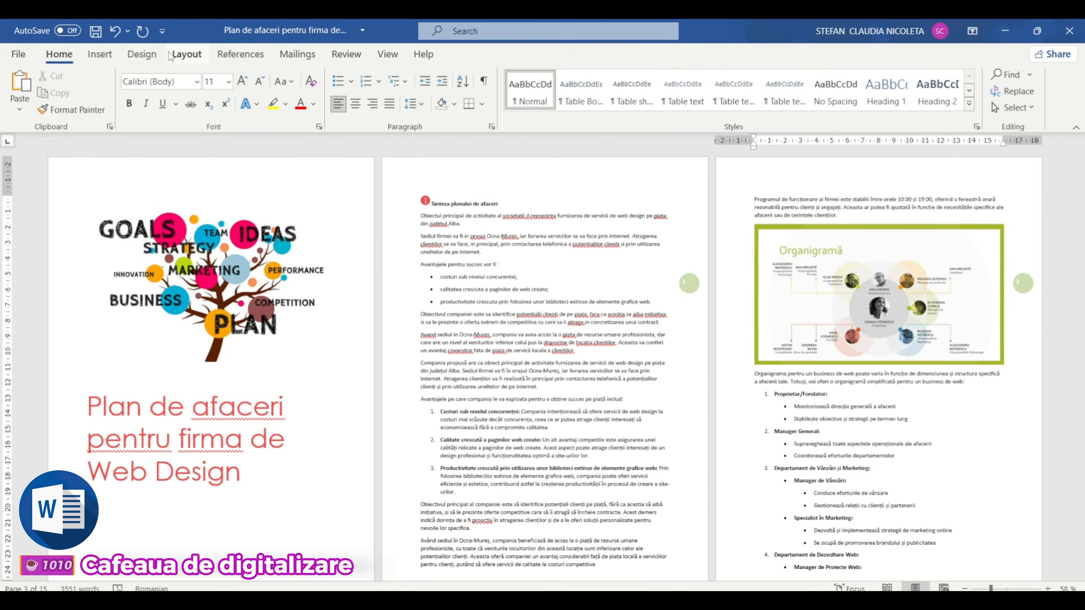
{"action": "left_click", "coordinate": [191, 59]}
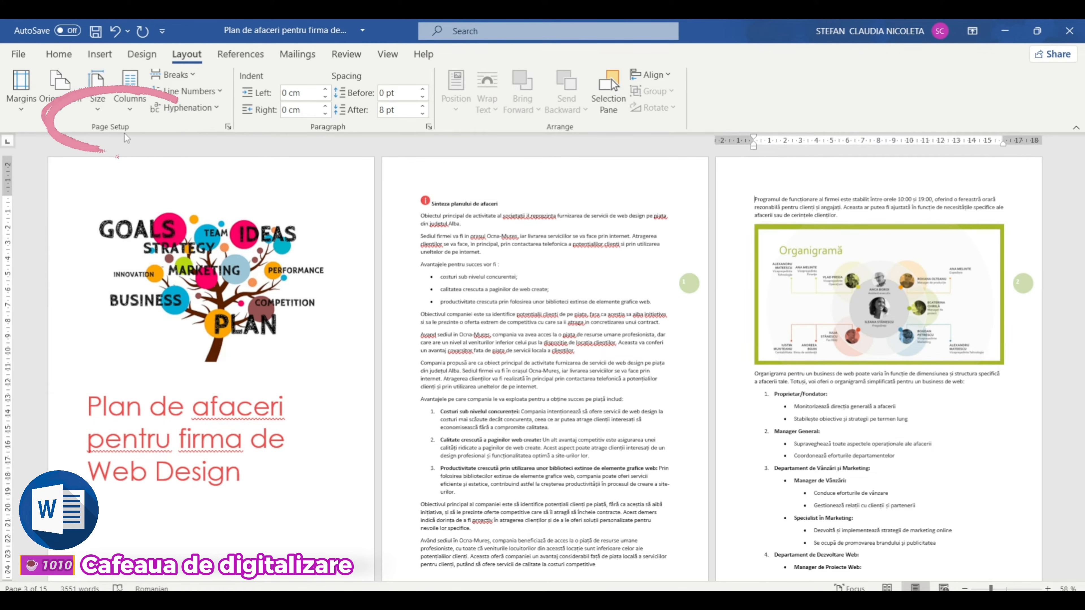
{"action": "left_click", "coordinate": [61, 110]}
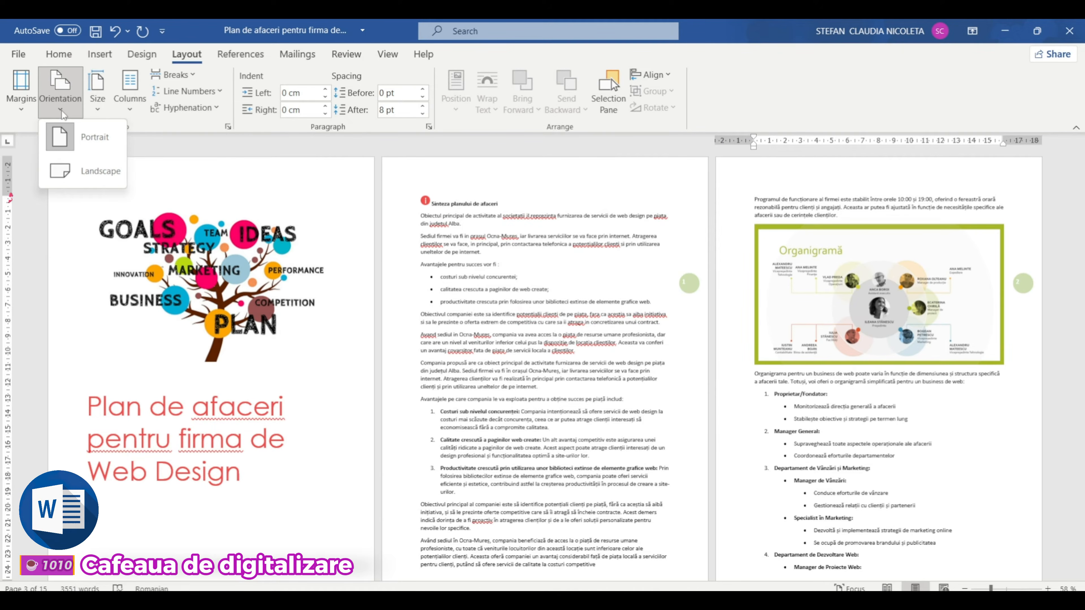
{"action": "left_click", "coordinate": [96, 173]}
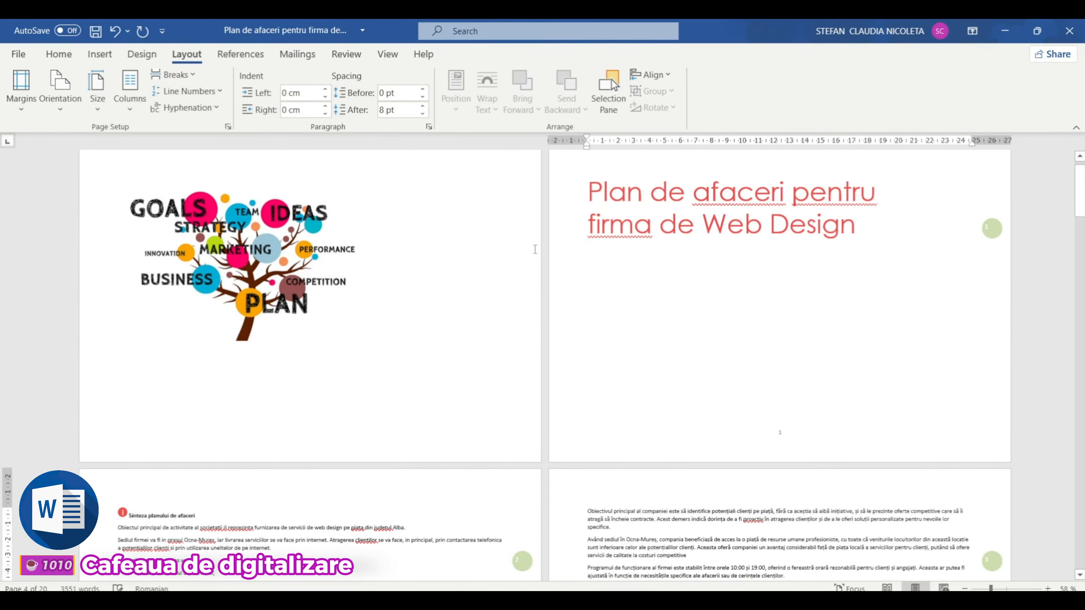
{"action": "scroll", "coordinate": [571, 291], "scroll_direction": "down", "scroll_amount": 10}
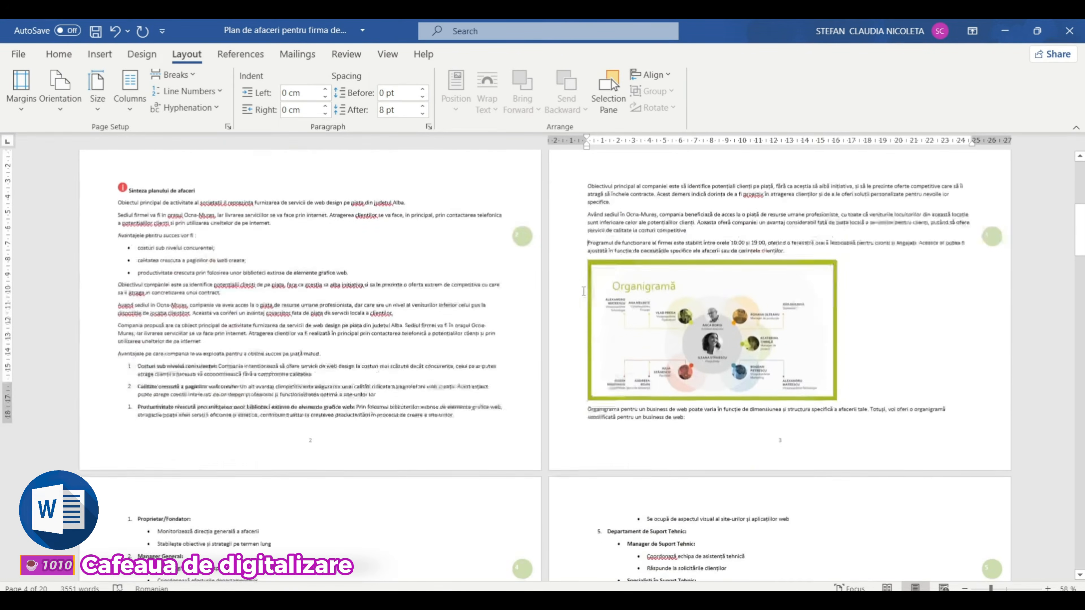
{"action": "scroll", "coordinate": [584, 293], "scroll_direction": "down", "scroll_amount": 10}
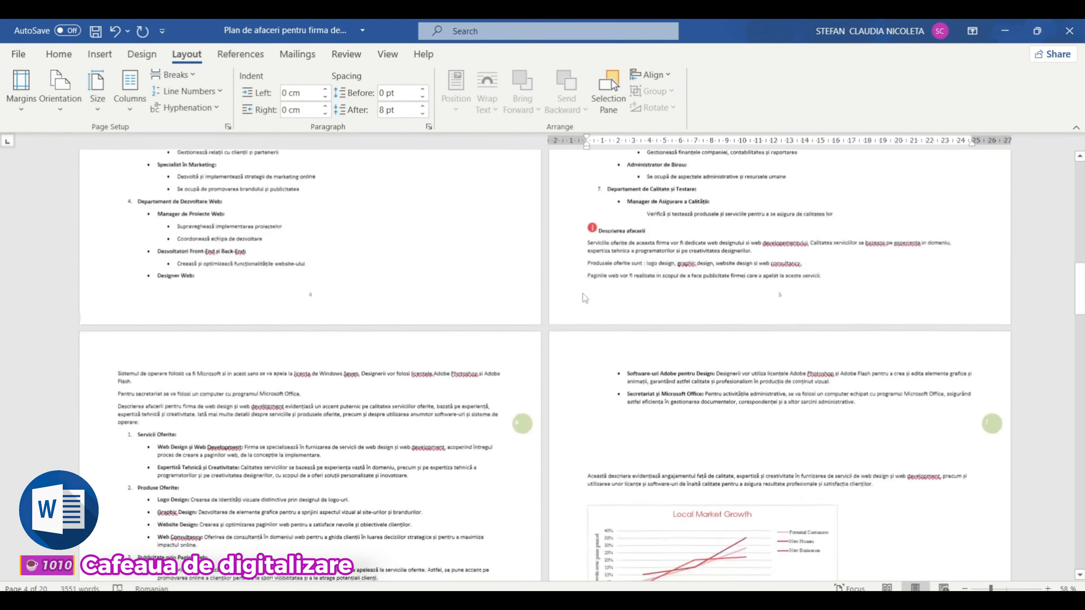
{"action": "scroll", "coordinate": [585, 297], "scroll_direction": "down", "scroll_amount": 10}
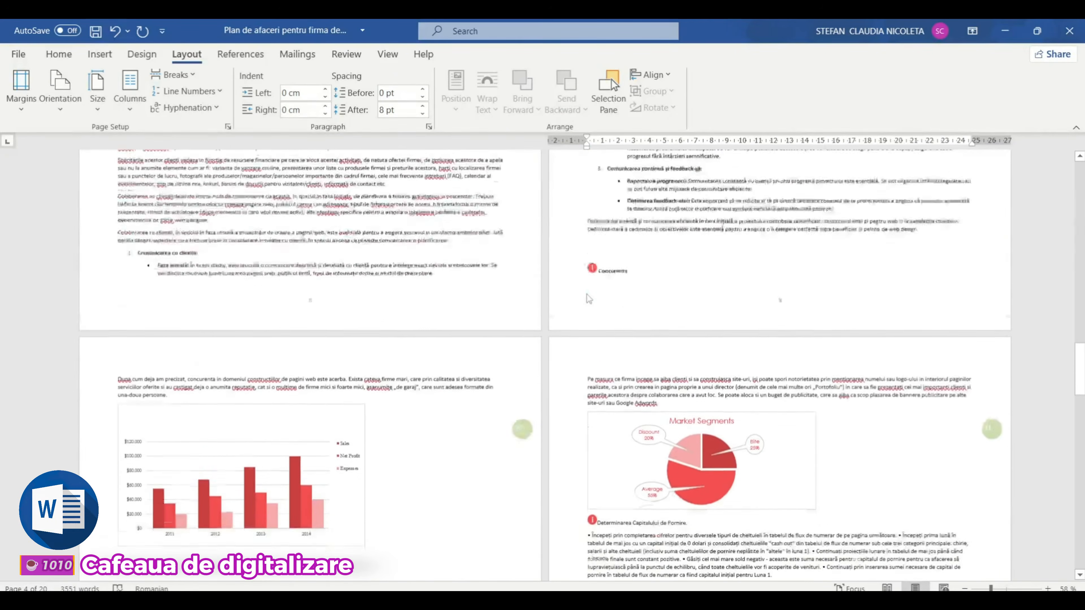
{"action": "scroll", "coordinate": [588, 300], "scroll_direction": "up", "scroll_amount": 5}
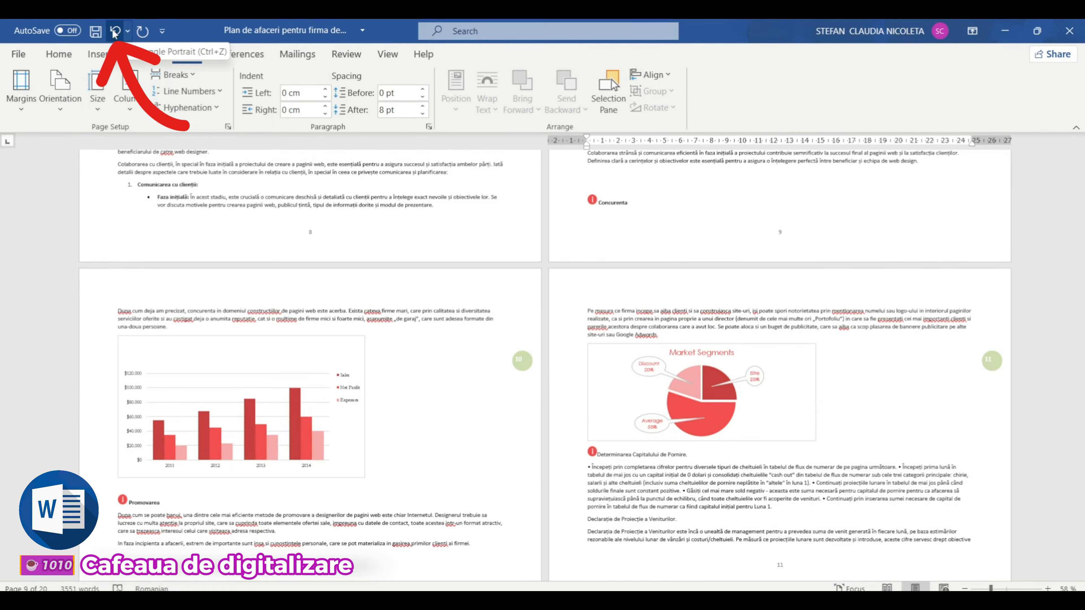
{"action": "left_click", "coordinate": [68, 111]}
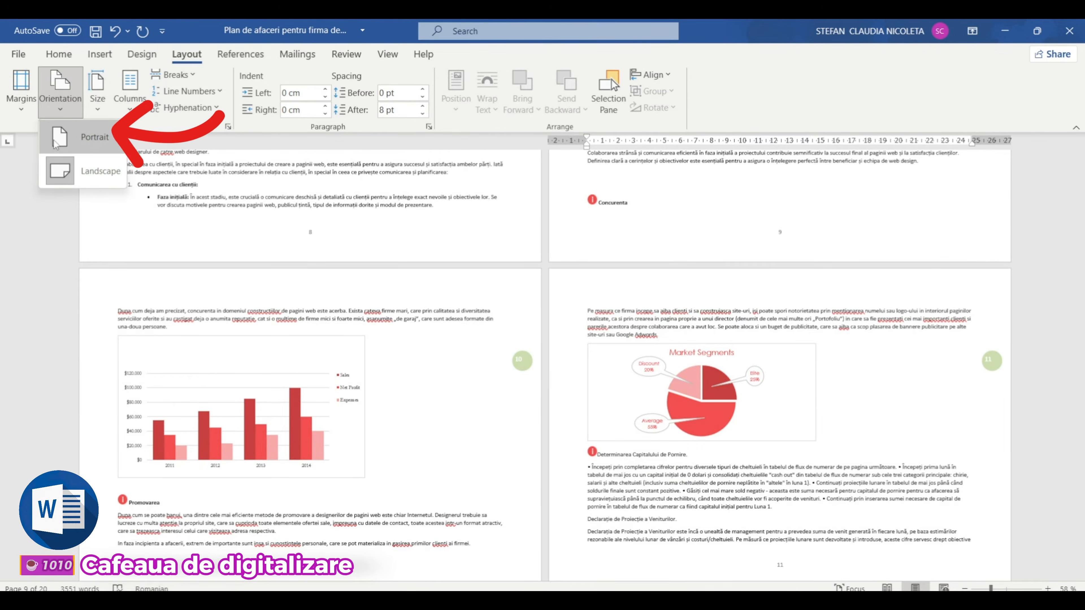
{"action": "left_click", "coordinate": [92, 138]}
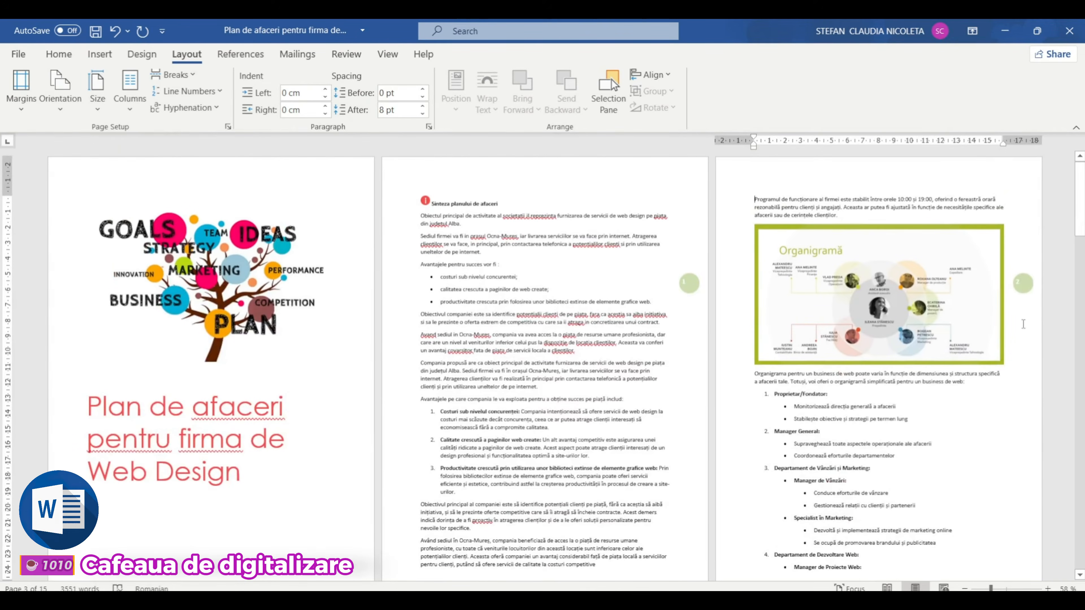
Step: Set the opening-hours paragraph and the Organigramă image below it to Landscape orientation, applied to the selected text only
{"action": "left_click", "coordinate": [1001, 589]}
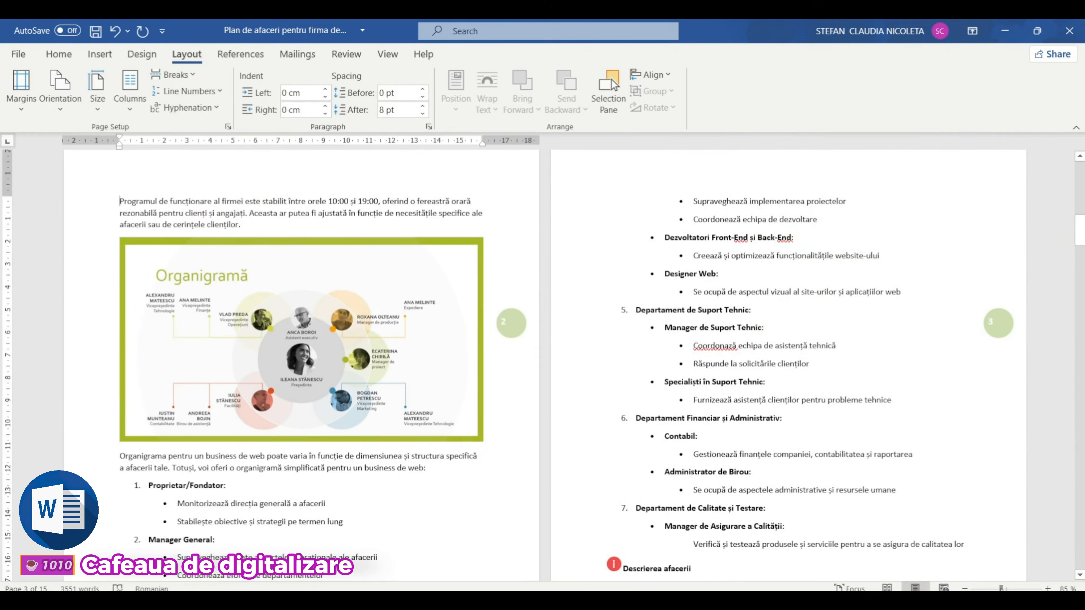
{"action": "left_click_drag", "start_coordinate": [1001, 589], "coordinate": [1007, 589]}
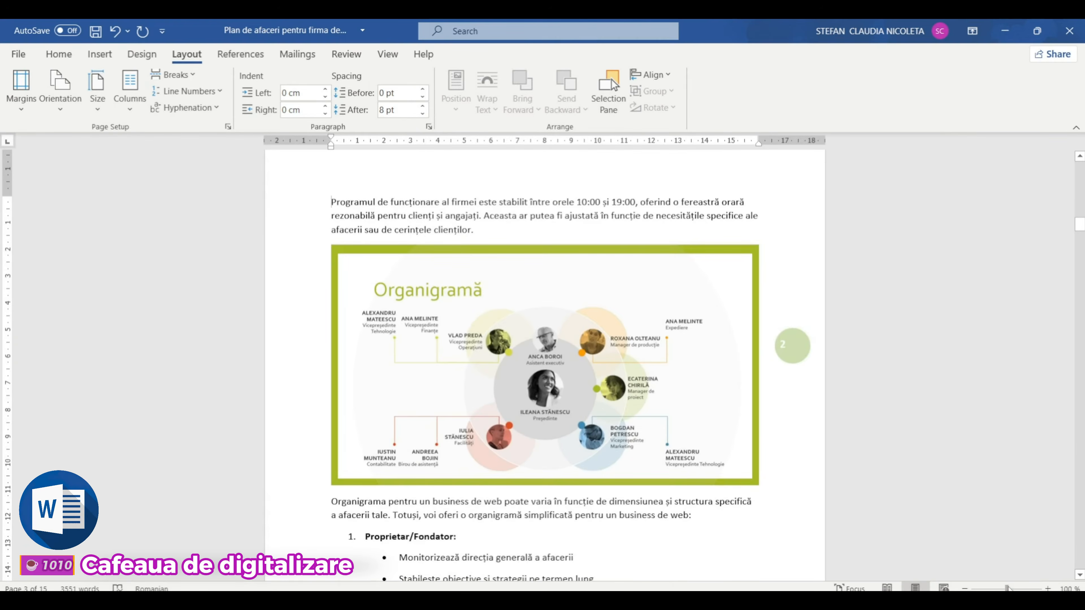
{"action": "left_click", "coordinate": [1013, 589]}
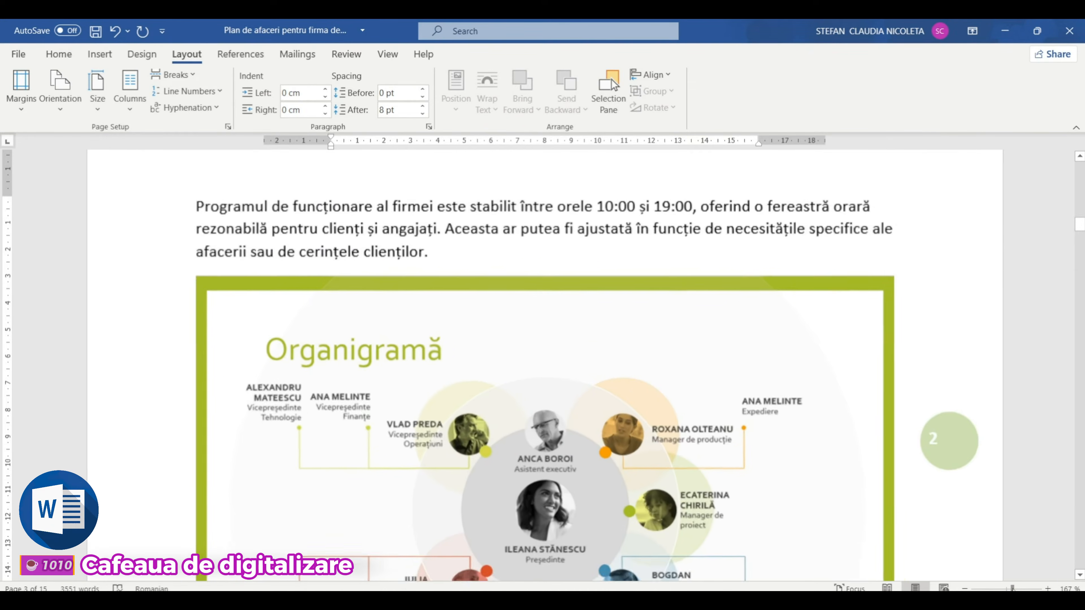
{"action": "left_click_drag", "start_coordinate": [1013, 589], "coordinate": [1011, 589]}
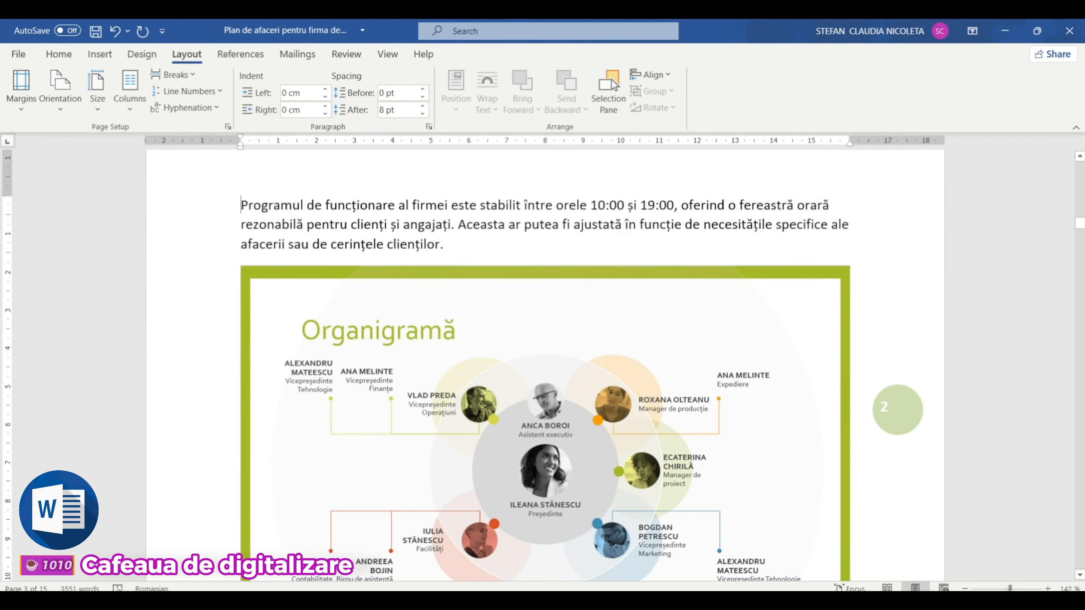
{"action": "left_click_drag", "start_coordinate": [242, 206], "coordinate": [441, 404]}
{"action": "left_click", "coordinate": [738, 353]}
{"action": "left_click_drag", "start_coordinate": [866, 370], "coordinate": [865, 368]}
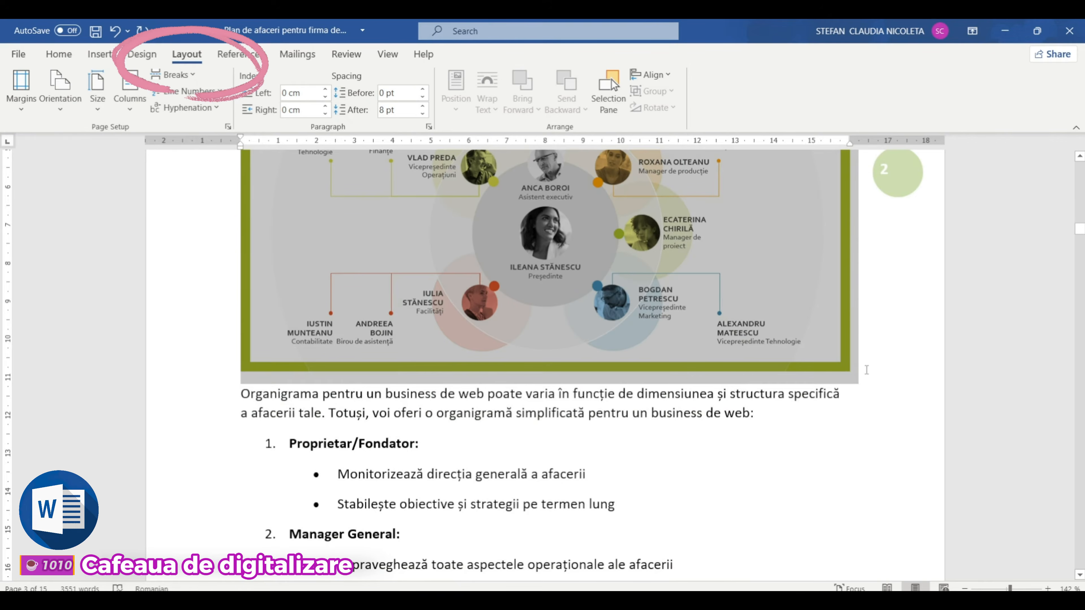
{"action": "scroll", "coordinate": [689, 285], "scroll_direction": "up", "scroll_amount": 5}
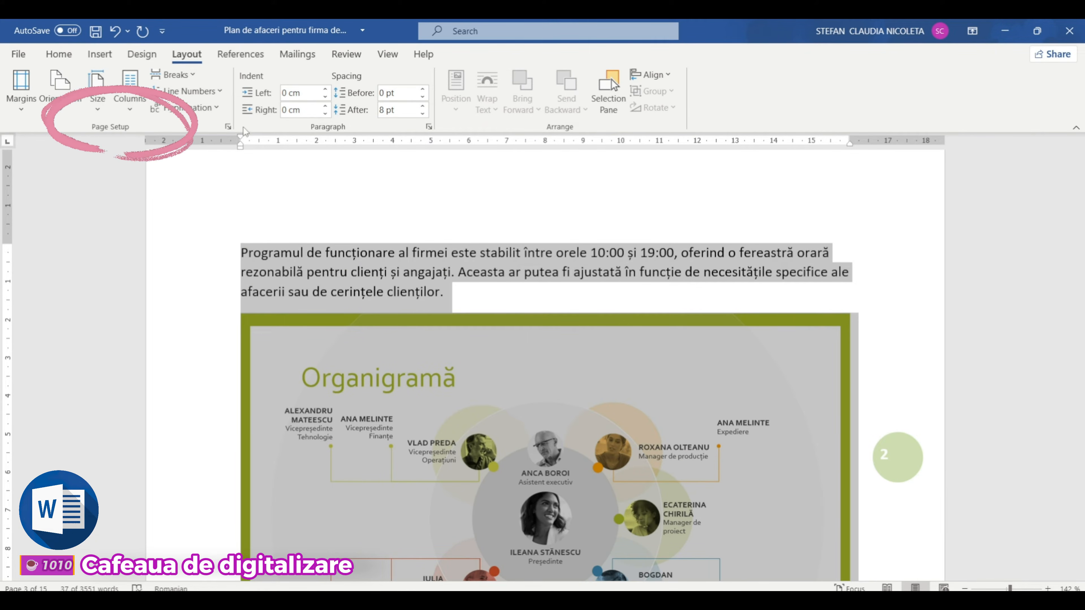
{"action": "left_click", "coordinate": [228, 128]}
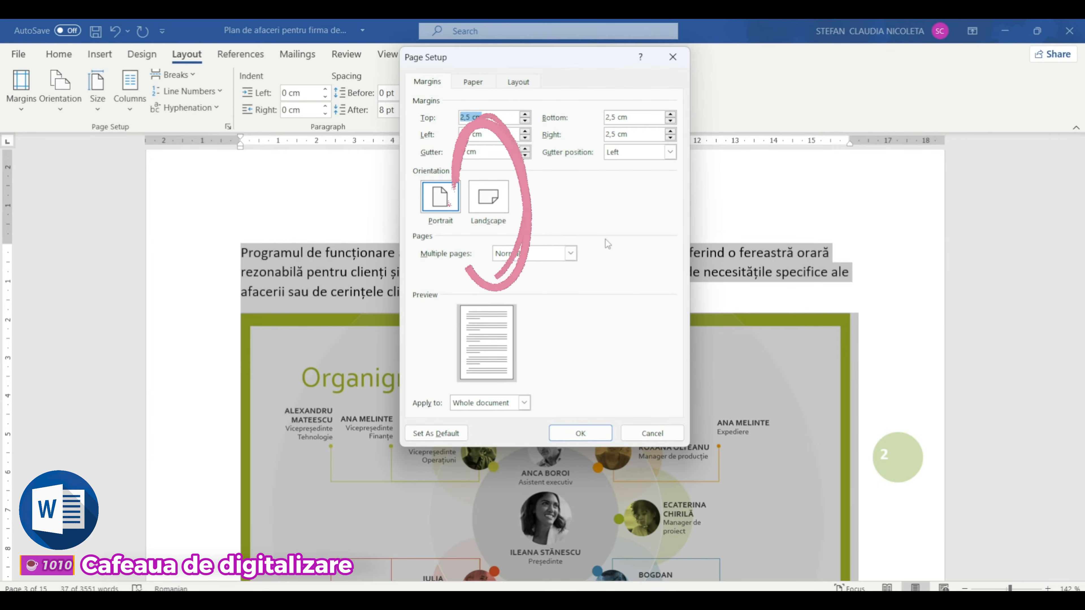
{"action": "left_click", "coordinate": [485, 202]}
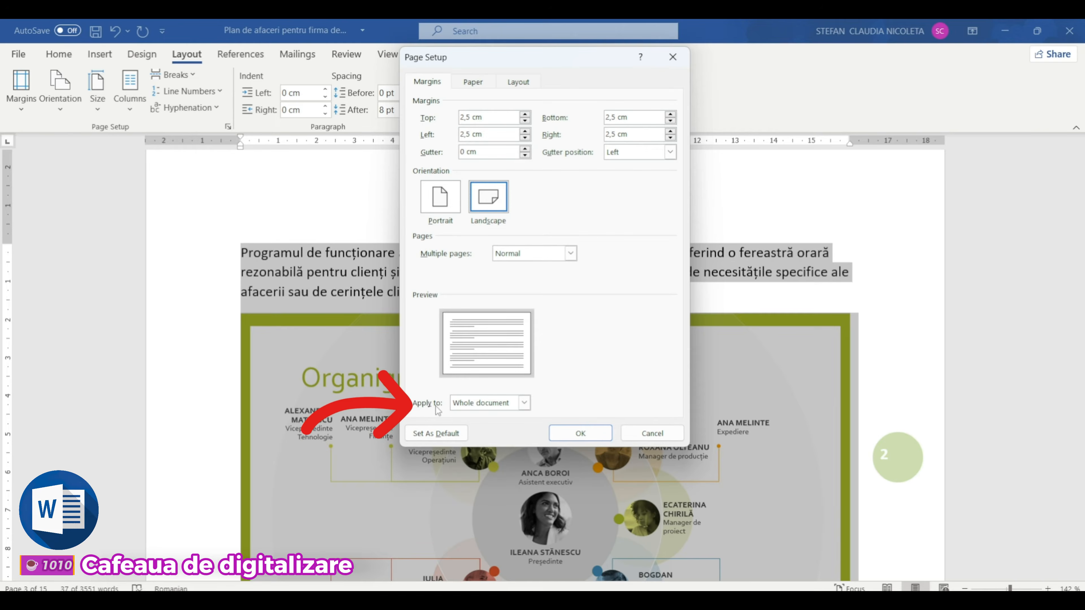
{"action": "left_click", "coordinate": [524, 404]}
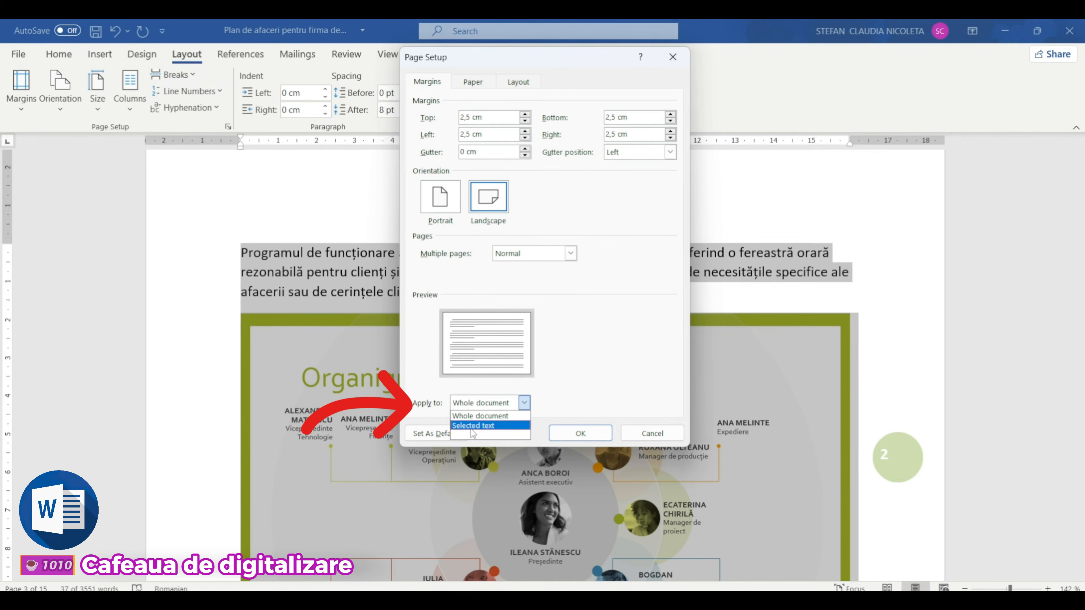
{"action": "left_click", "coordinate": [504, 427]}
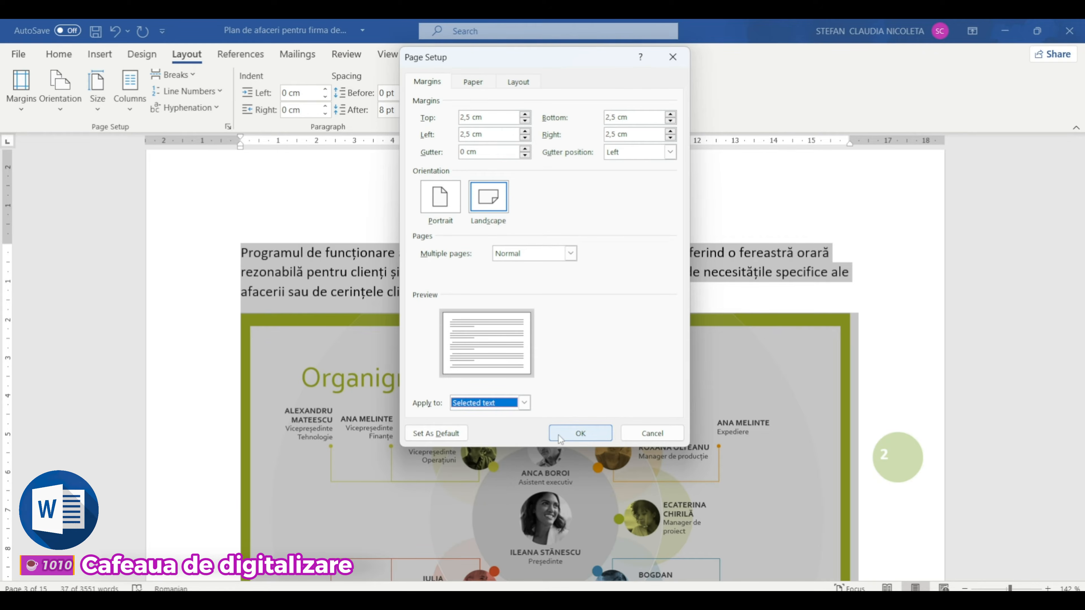
{"action": "left_click", "coordinate": [569, 436]}
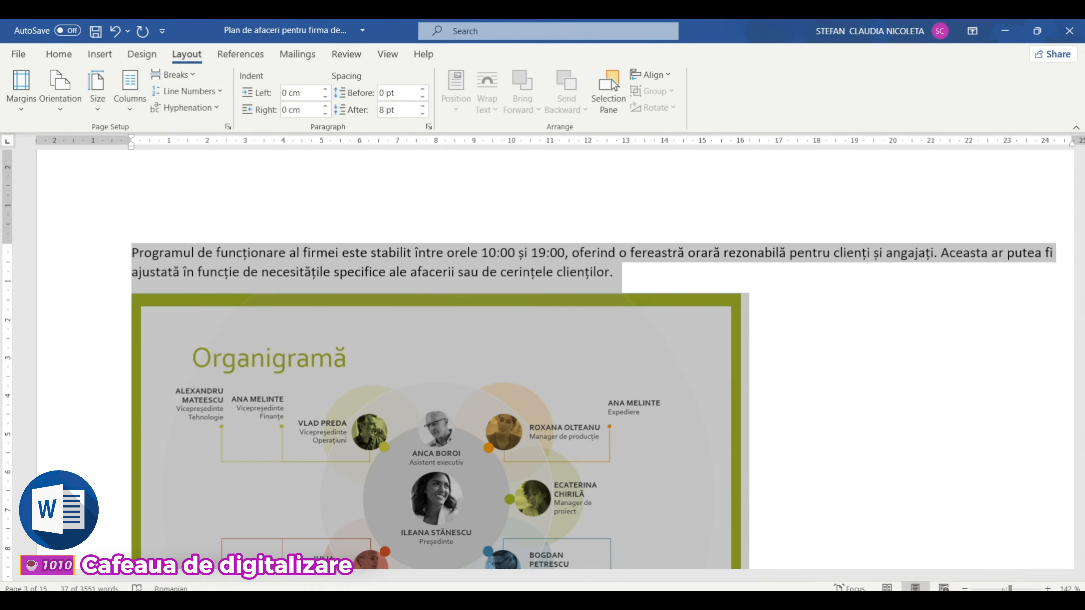
Step: Review the page orientations around the Organigramă page and further on in a zoomed-out, multi-page view
{"action": "left_click", "coordinate": [992, 589]}
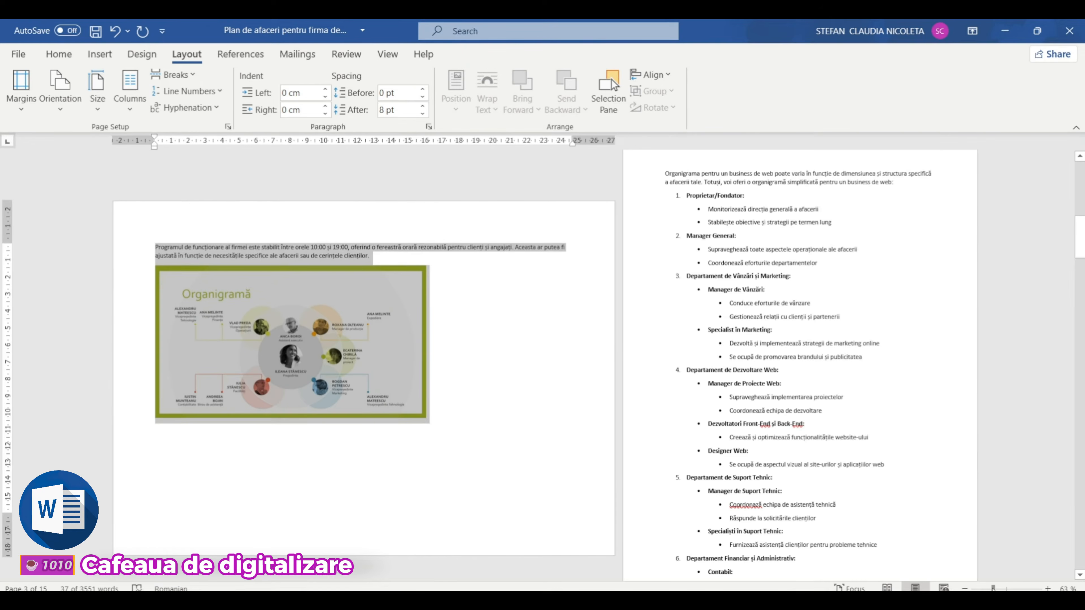
{"action": "left_click_drag", "start_coordinate": [992, 589], "coordinate": [987, 589]}
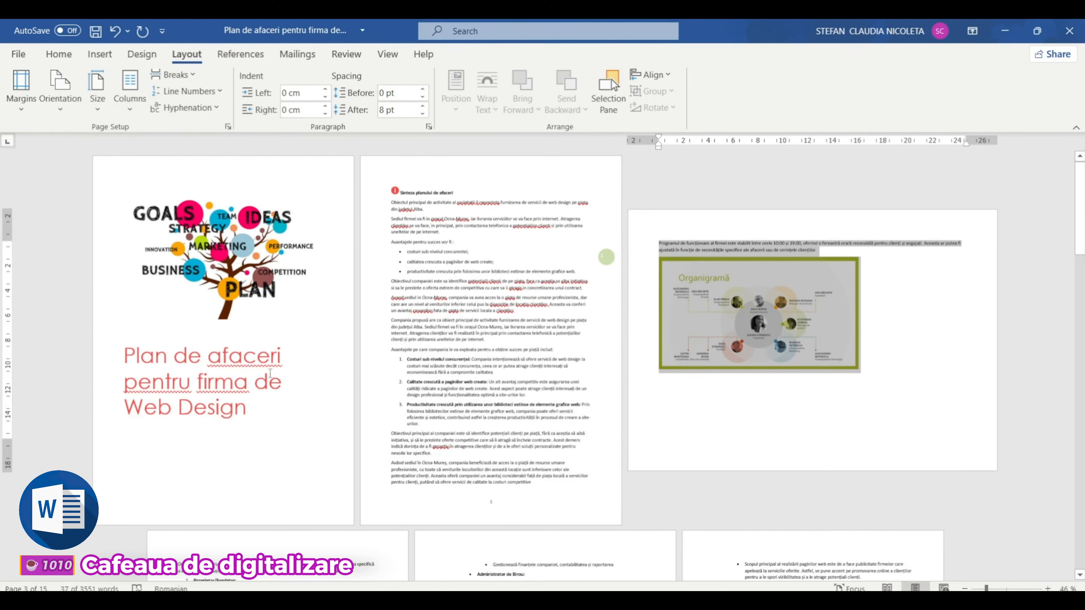
{"action": "left_click", "coordinate": [736, 408]}
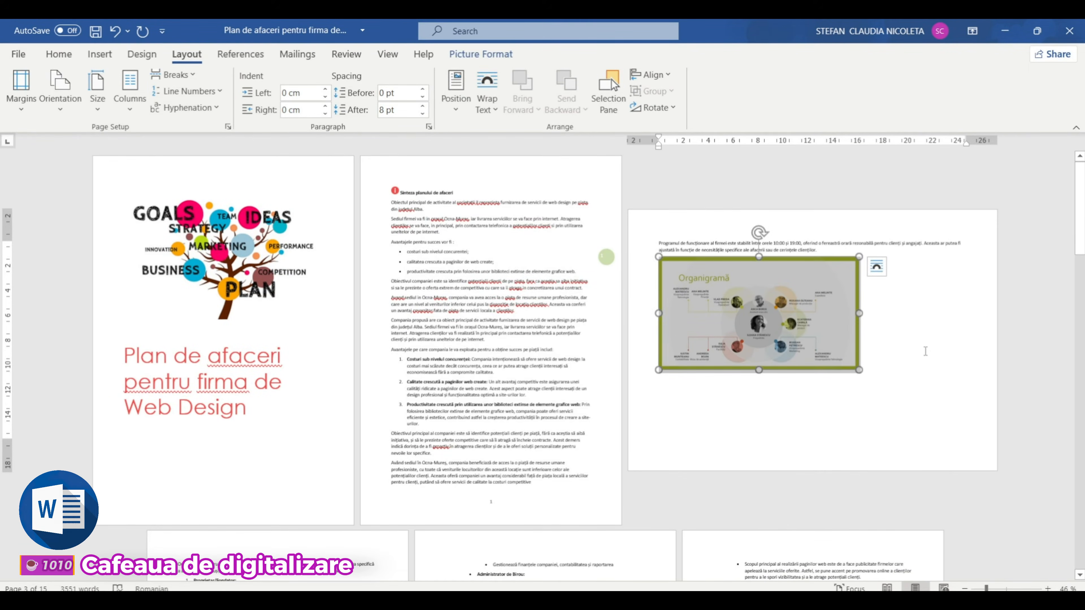
{"action": "left_click", "coordinate": [949, 352]}
{"action": "scroll", "coordinate": [905, 347], "scroll_direction": "down", "scroll_amount": 9}
{"action": "left_click", "coordinate": [714, 192]}
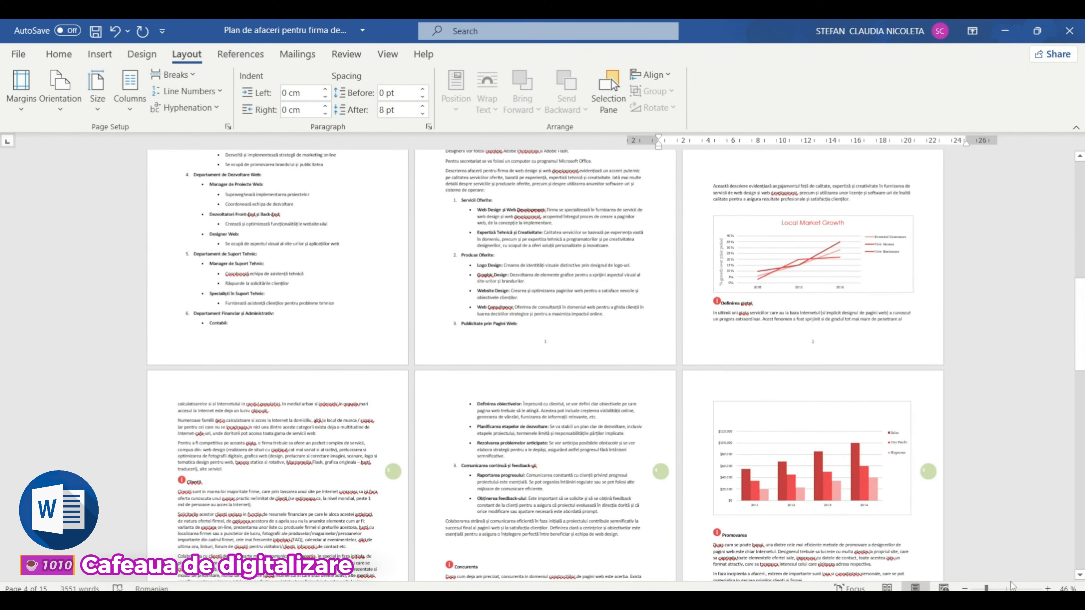
Step: Set the Local Market Growth chart and the paragraph above it to Landscape orientation, applied to the selected text only
{"action": "left_click_drag", "start_coordinate": [987, 589], "coordinate": [985, 589]}
{"action": "left_click", "coordinate": [999, 588]}
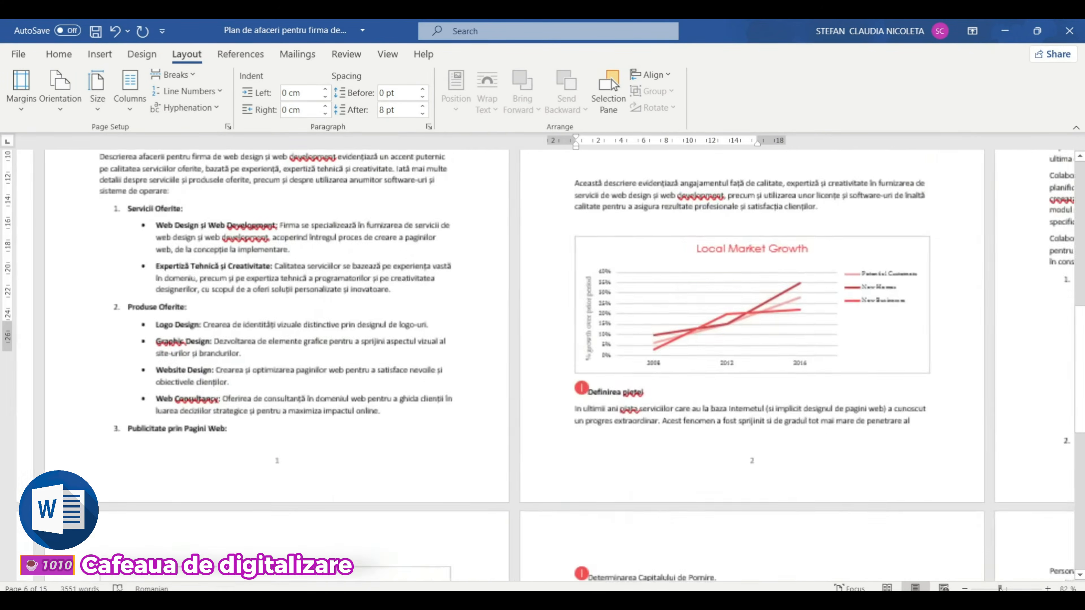
{"action": "left_click_drag", "start_coordinate": [130, 183], "coordinate": [503, 375]}
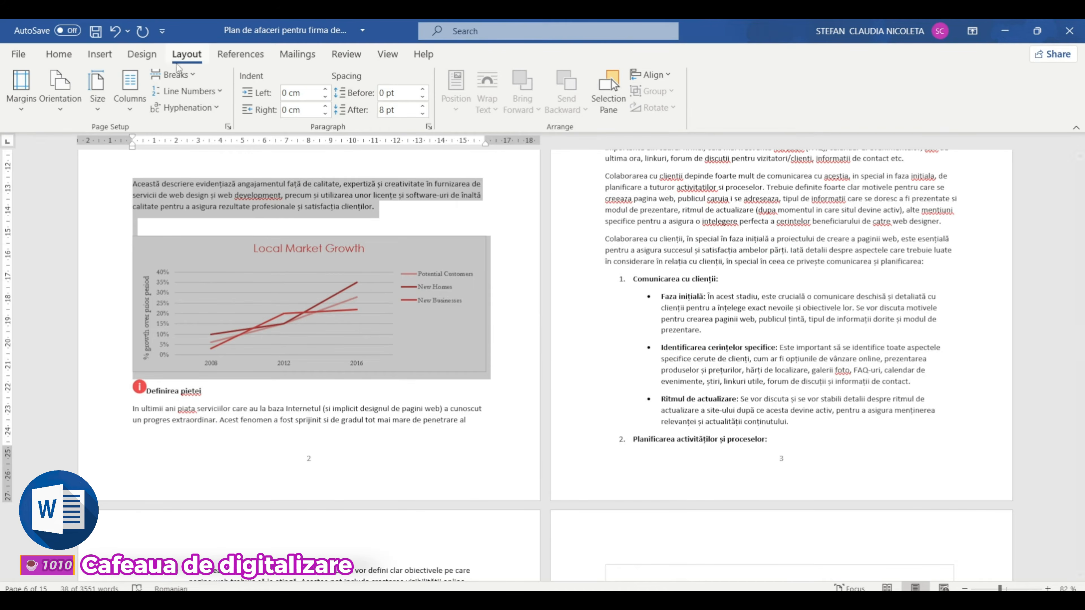
{"action": "left_click", "coordinate": [227, 126]}
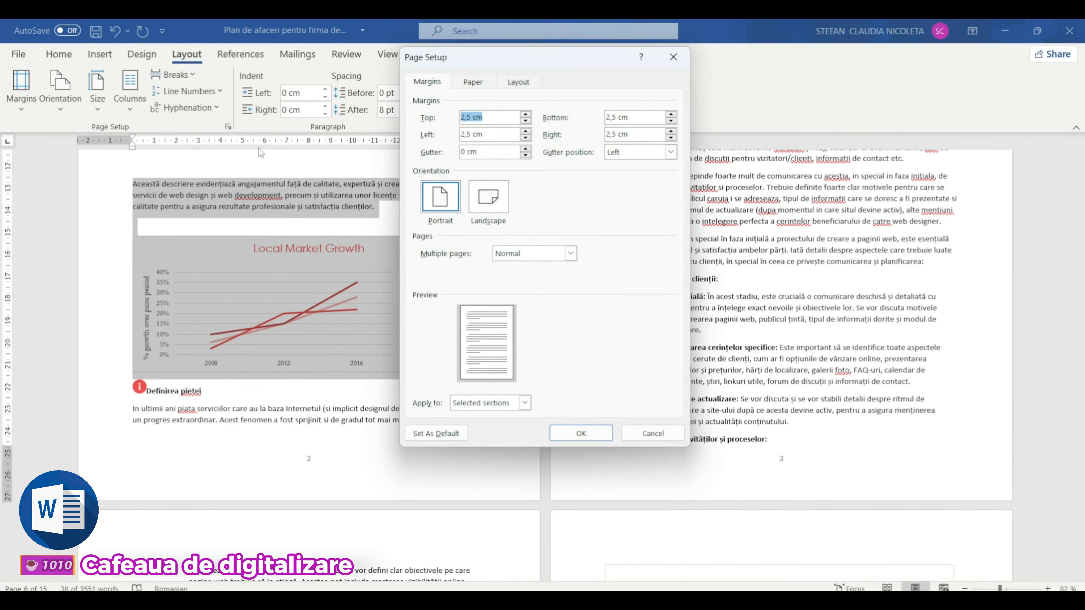
{"action": "left_click", "coordinate": [488, 210]}
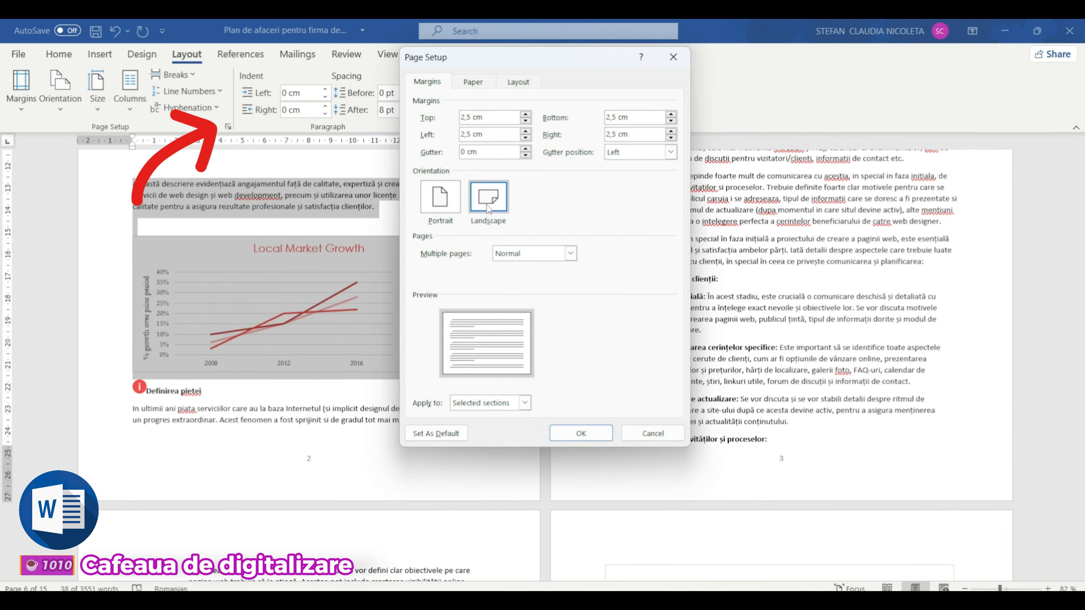
{"action": "left_click", "coordinate": [525, 404]}
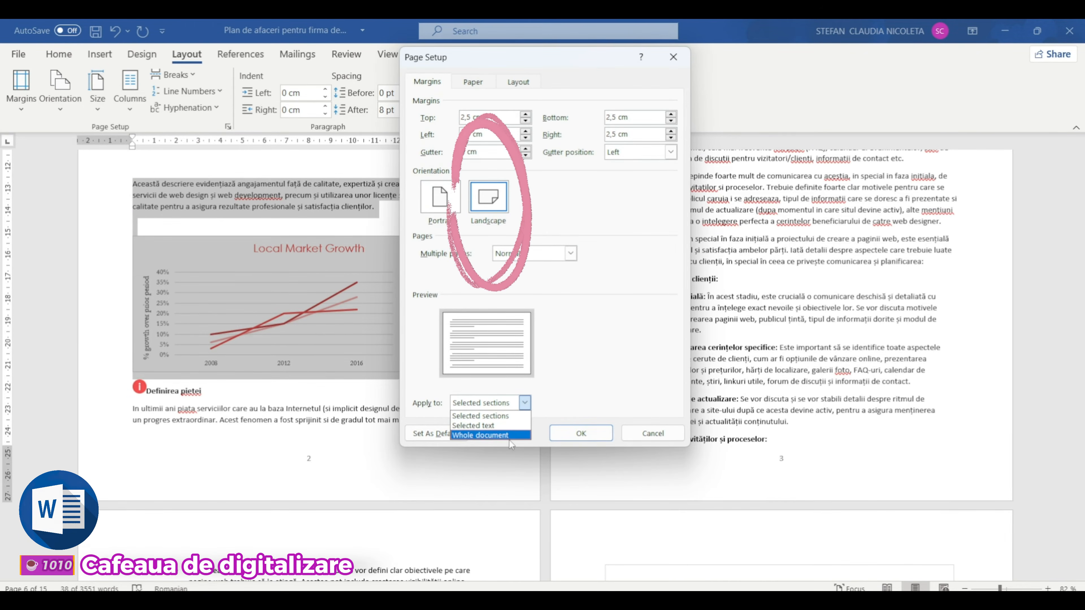
{"action": "left_click", "coordinate": [501, 427]}
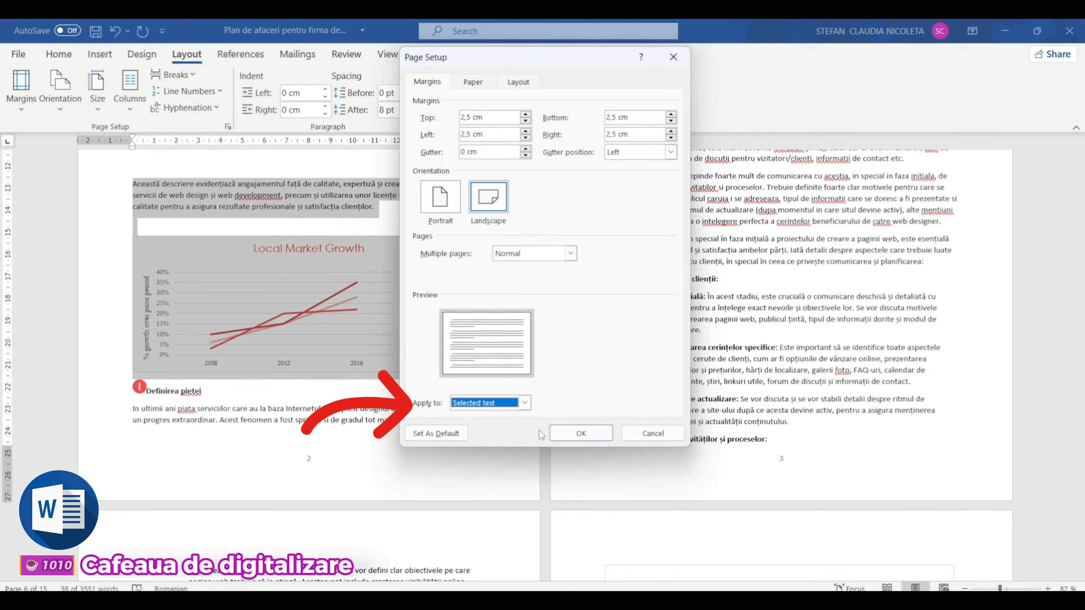
{"action": "left_click", "coordinate": [559, 437]}
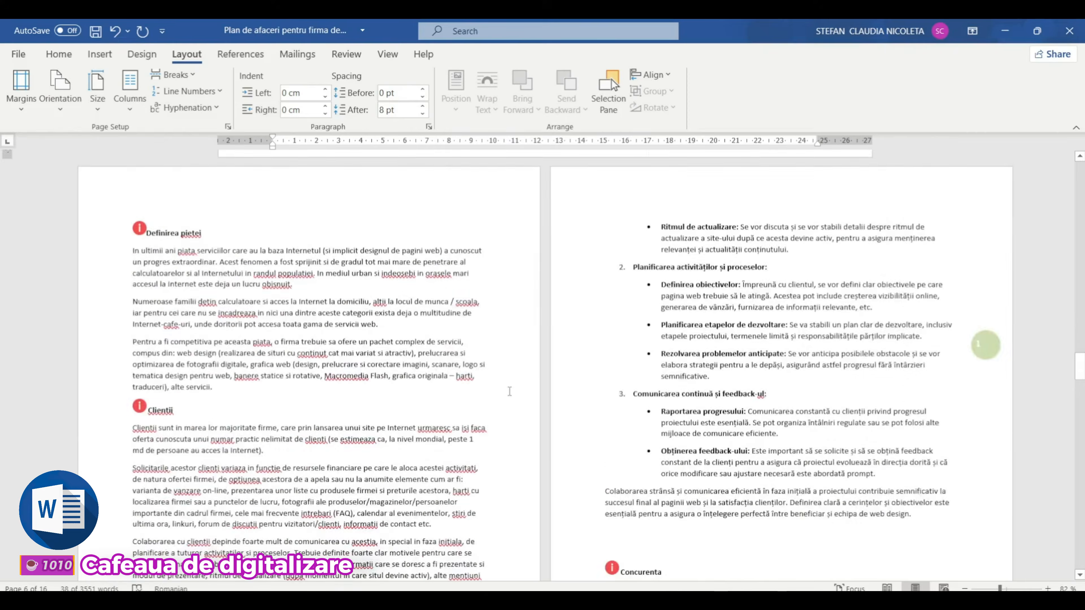
Step: Set the Local Market Growth chart and the paragraph above it to Portrait orientation, applied to the selected sections
{"action": "scroll", "coordinate": [508, 385], "scroll_direction": "up", "scroll_amount": 10}
{"action": "left_click", "coordinate": [354, 283]}
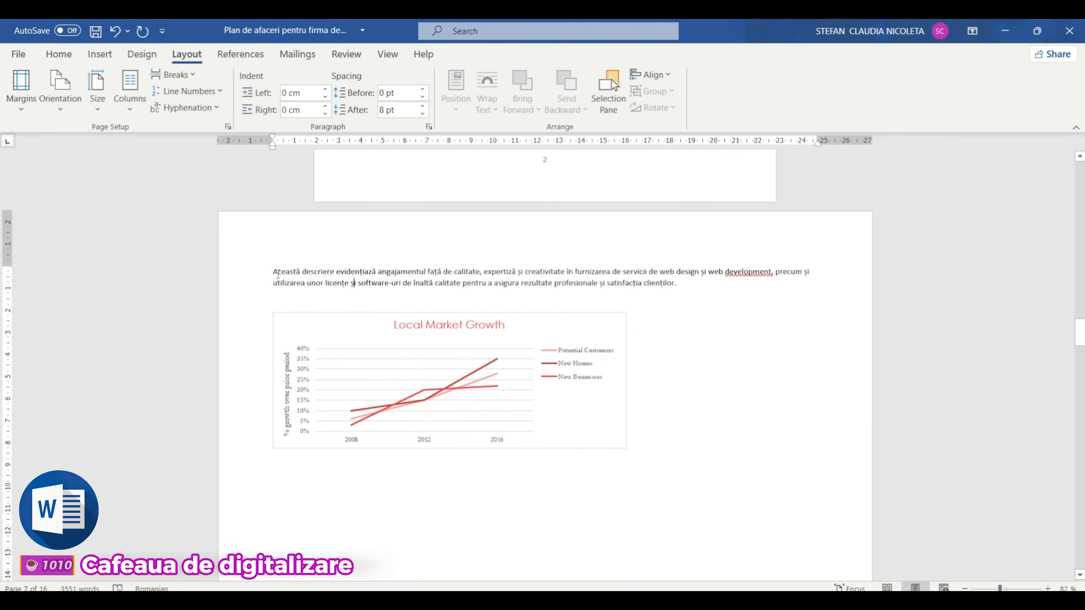
{"action": "left_click_drag", "start_coordinate": [273, 274], "coordinate": [386, 299]}
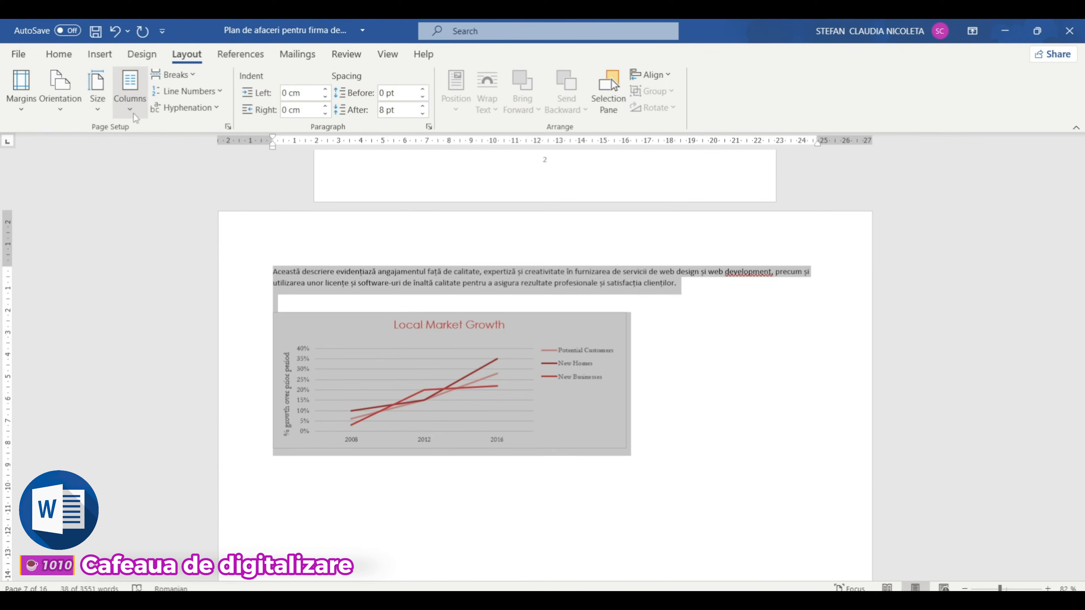
{"action": "left_click", "coordinate": [228, 126]}
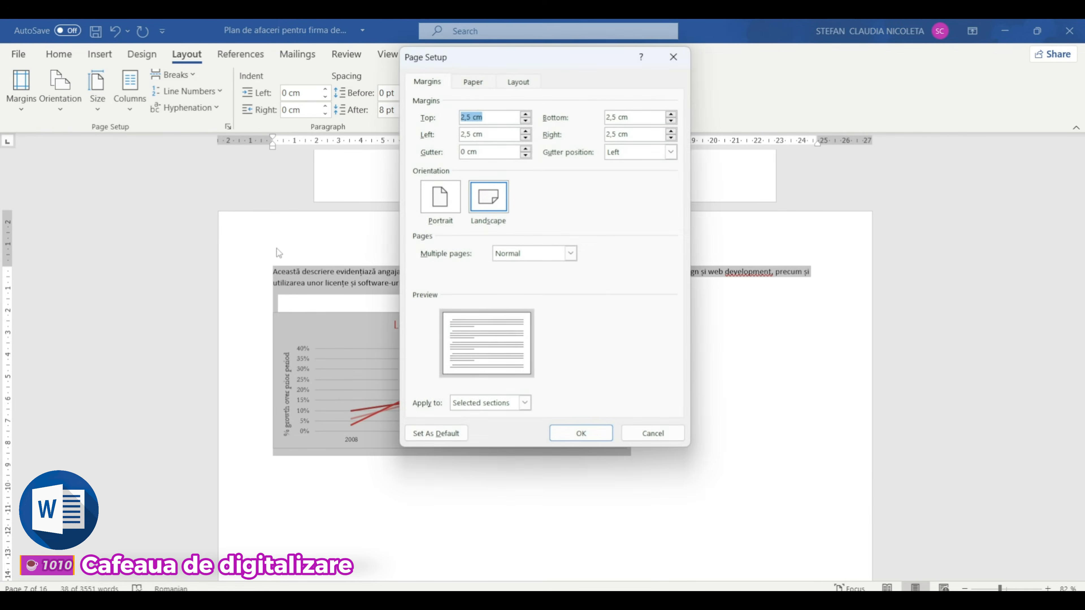
{"action": "left_click", "coordinate": [440, 197]}
{"action": "left_click", "coordinate": [485, 406]}
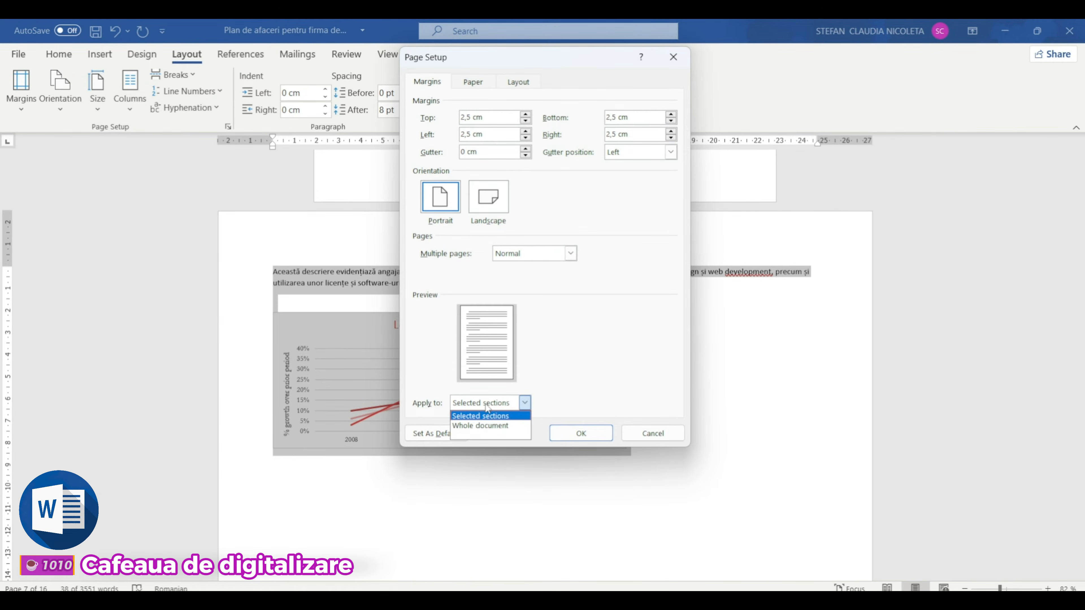
{"action": "left_click", "coordinate": [492, 415]}
{"action": "left_click", "coordinate": [580, 433]}
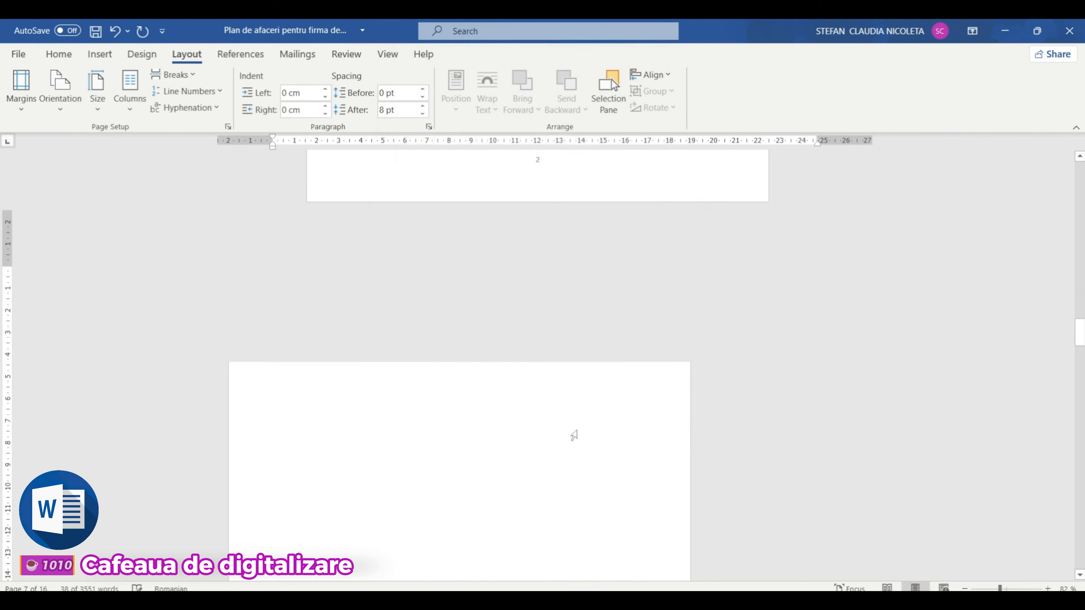
Step: Check the surrounding pages and undo the last orientation change on the Local Market Growth page
{"action": "scroll", "coordinate": [781, 287], "scroll_direction": "up", "scroll_amount": 15}
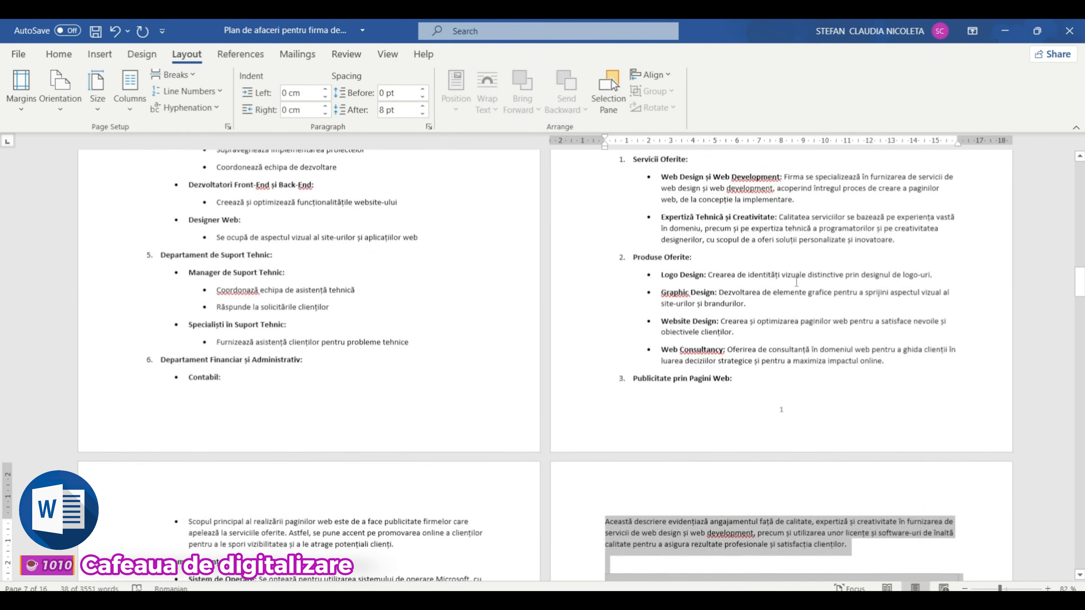
{"action": "scroll", "coordinate": [796, 282], "scroll_direction": "up", "scroll_amount": 3}
{"action": "scroll", "coordinate": [798, 280], "scroll_direction": "down", "scroll_amount": 10}
{"action": "scroll", "coordinate": [802, 281], "scroll_direction": "down", "scroll_amount": 5}
{"action": "scroll", "coordinate": [802, 281], "scroll_direction": "up", "scroll_amount": 1}
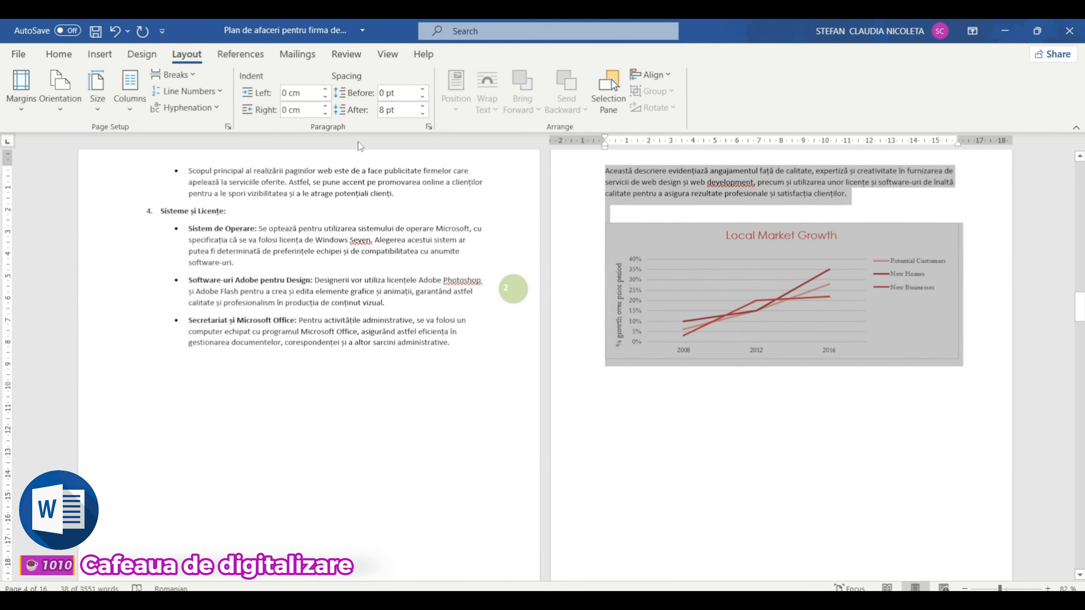
{"action": "left_click", "coordinate": [120, 36]}
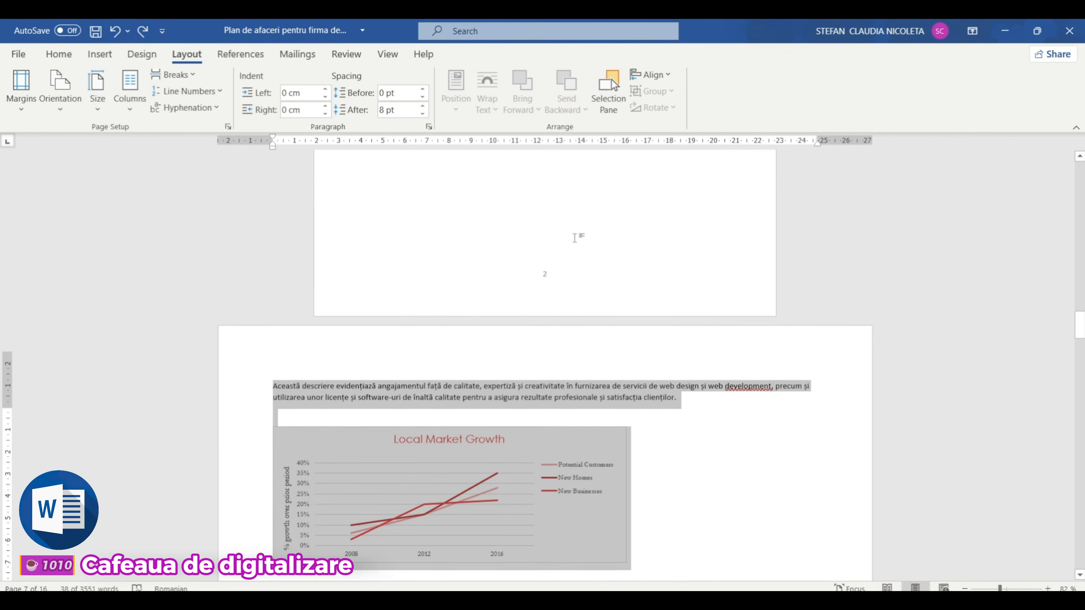
{"action": "scroll", "coordinate": [574, 238], "scroll_direction": "down", "scroll_amount": 5}
{"action": "left_click", "coordinate": [715, 273]}
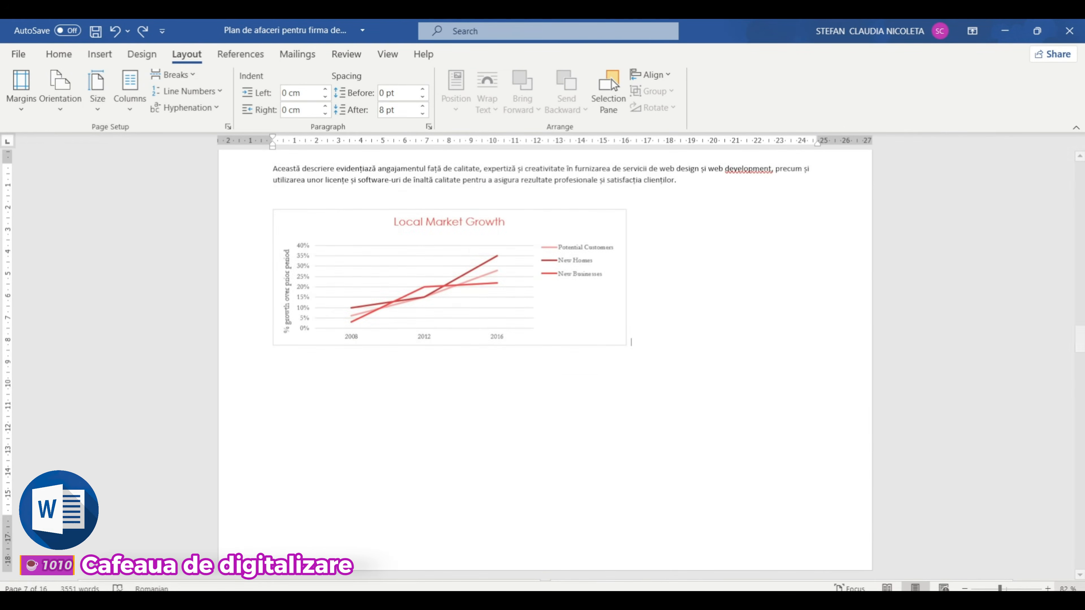
Step: Enlarge the Local Market Growth chart and the Organigramă image to use more of their landscape pages
{"action": "scroll", "coordinate": [1028, 197], "scroll_direction": "down", "scroll_amount": 3}
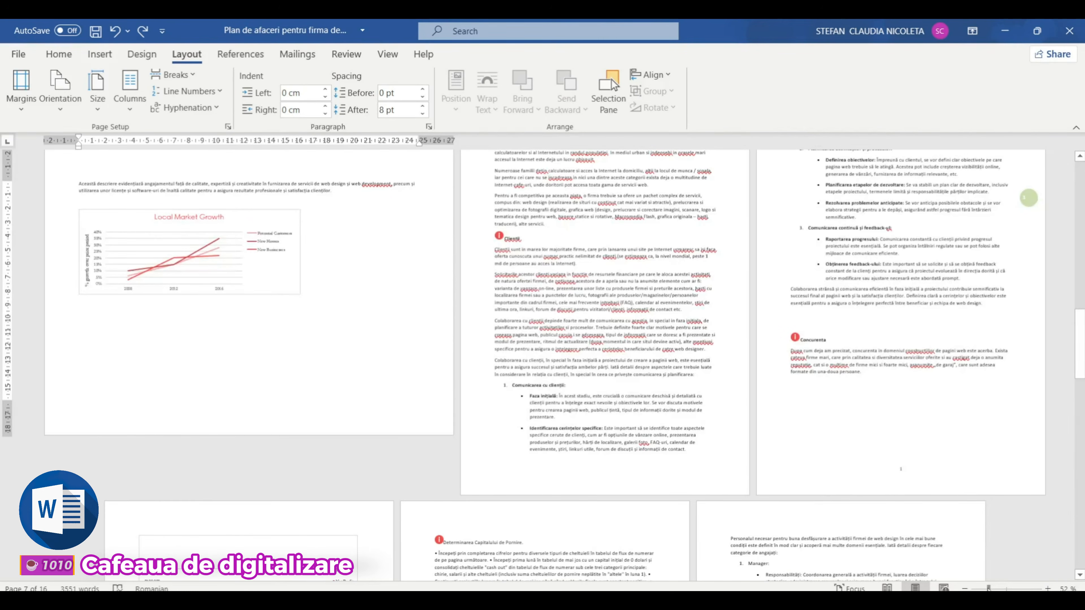
{"action": "scroll", "coordinate": [670, 362], "scroll_direction": "up", "scroll_amount": 15}
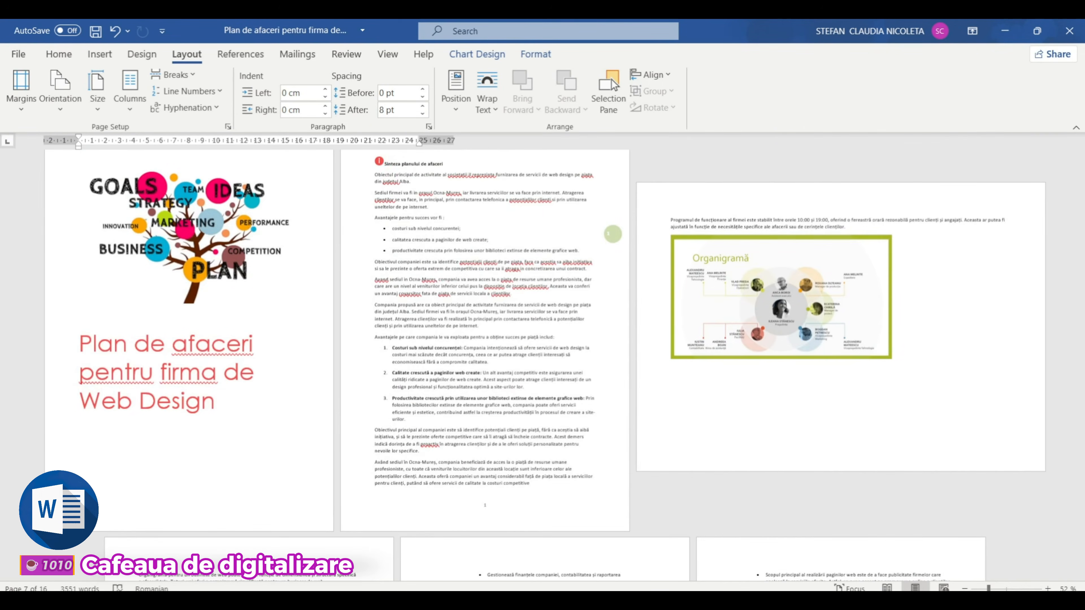
{"action": "left_click", "coordinate": [846, 288]}
{"action": "left_click_drag", "start_coordinate": [894, 362], "coordinate": [971, 421]}
Step: Apply Landscape orientation from this point forward, starting at the "100% și împărțiți rezultatul" paragraph above the Est. Net Sales table
{"action": "scroll", "coordinate": [573, 263], "scroll_direction": "down", "scroll_amount": 5}
{"action": "scroll", "coordinate": [572, 262], "scroll_direction": "down", "scroll_amount": 15}
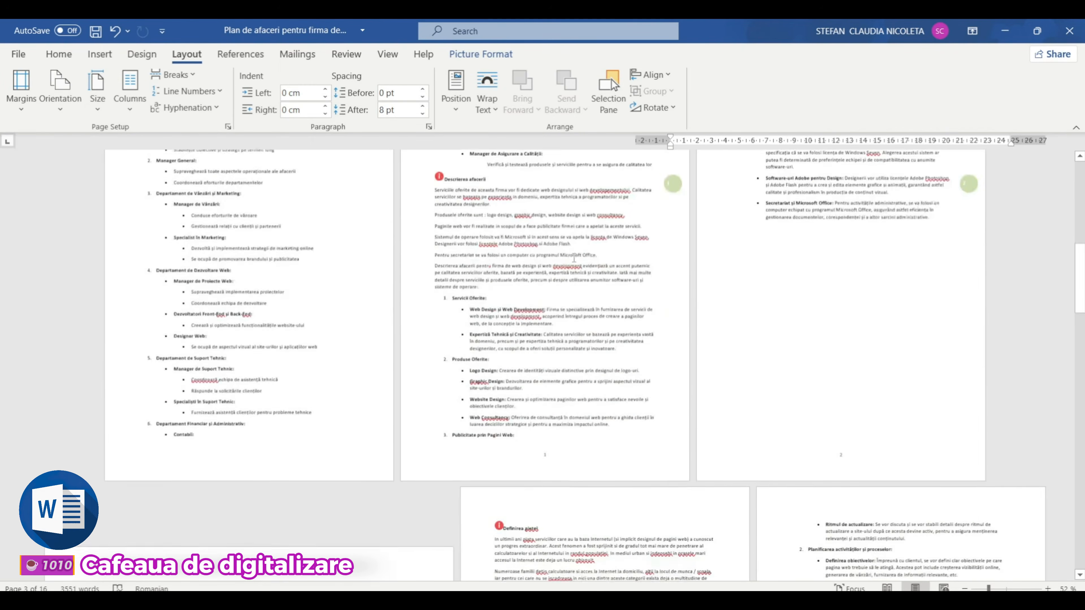
{"action": "left_click", "coordinate": [603, 332]}
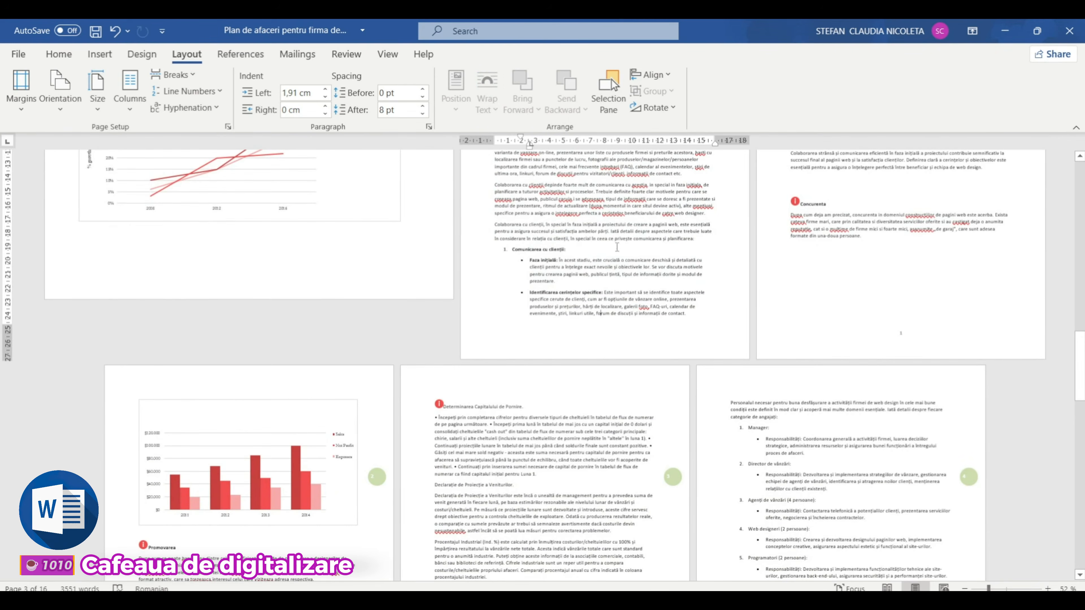
{"action": "scroll", "coordinate": [603, 332], "scroll_direction": "down", "scroll_amount": 10}
{"action": "scroll", "coordinate": [631, 293], "scroll_direction": "down", "scroll_amount": 10}
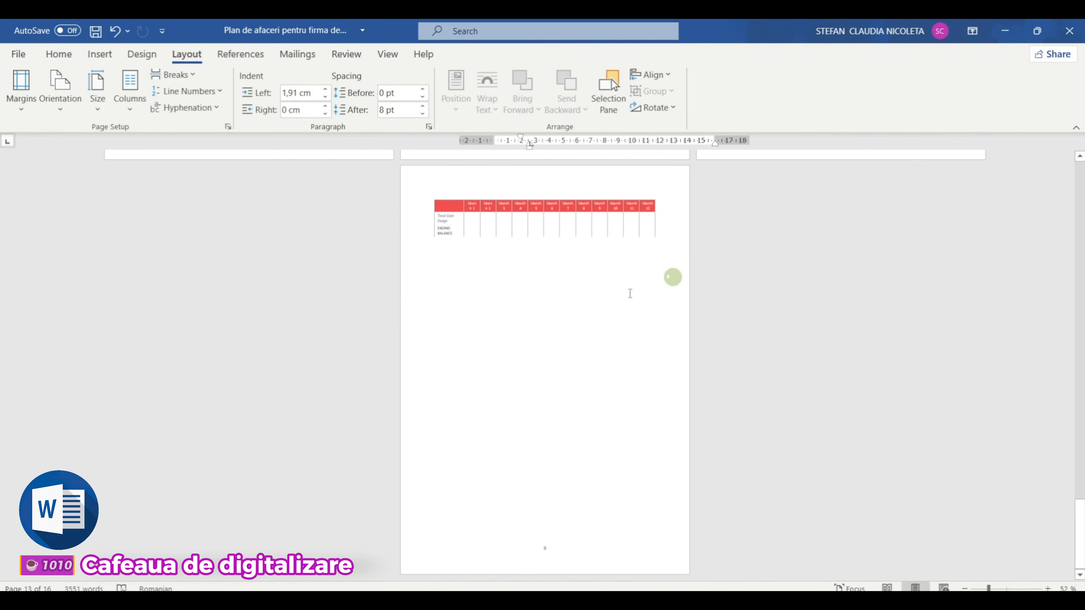
{"action": "scroll", "coordinate": [630, 294], "scroll_direction": "up", "scroll_amount": 12}
{"action": "left_click", "coordinate": [435, 263]}
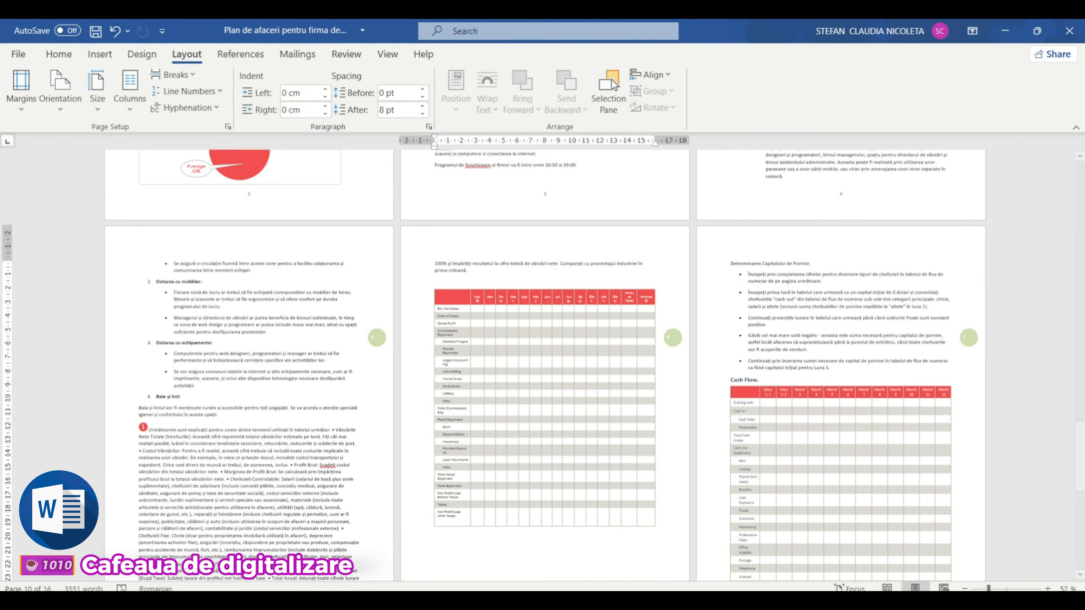
{"action": "left_click_drag", "start_coordinate": [988, 589], "coordinate": [1002, 589]}
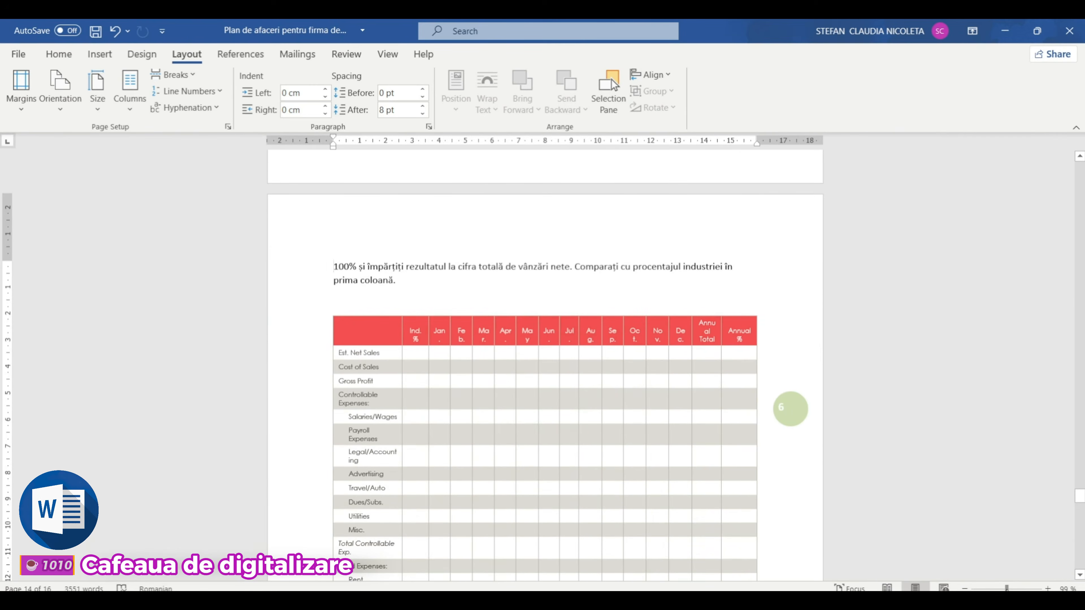
{"action": "left_click_drag", "start_coordinate": [1007, 588], "coordinate": [1008, 589]}
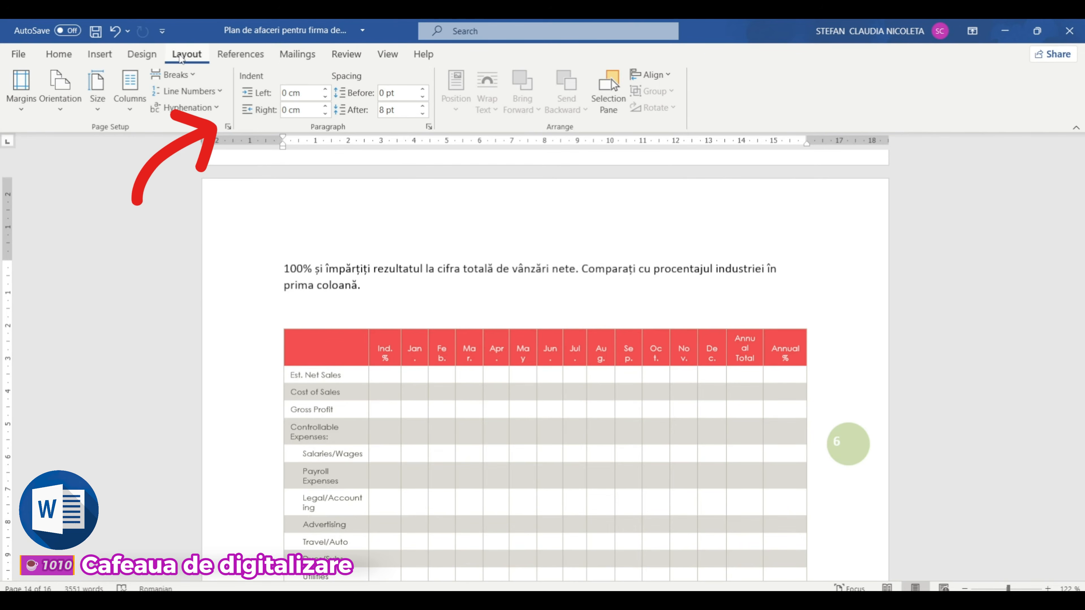
{"action": "left_click", "coordinate": [227, 126]}
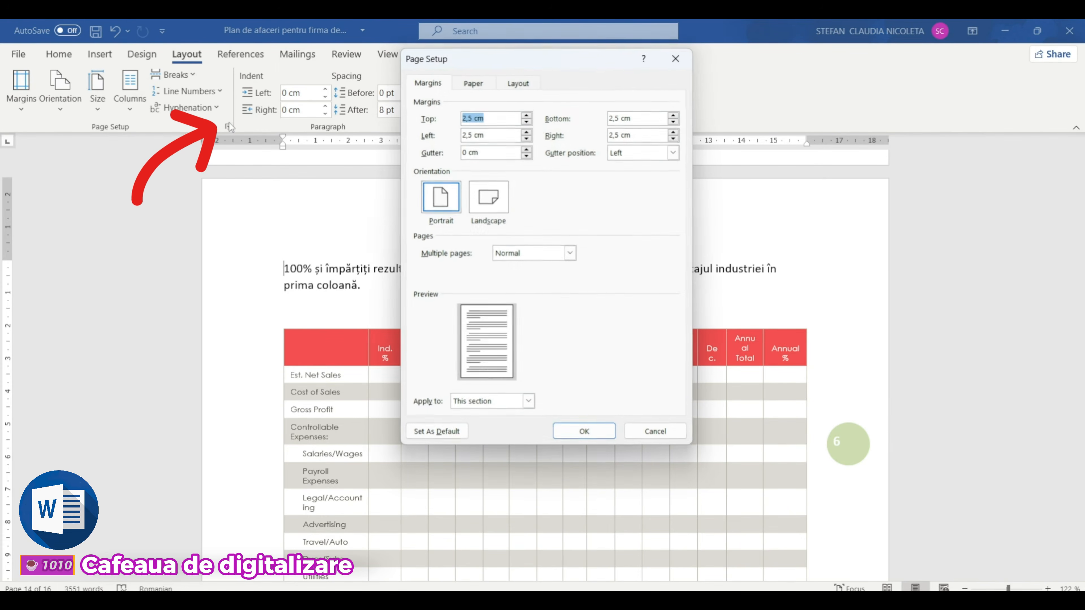
{"action": "left_click", "coordinate": [488, 196]}
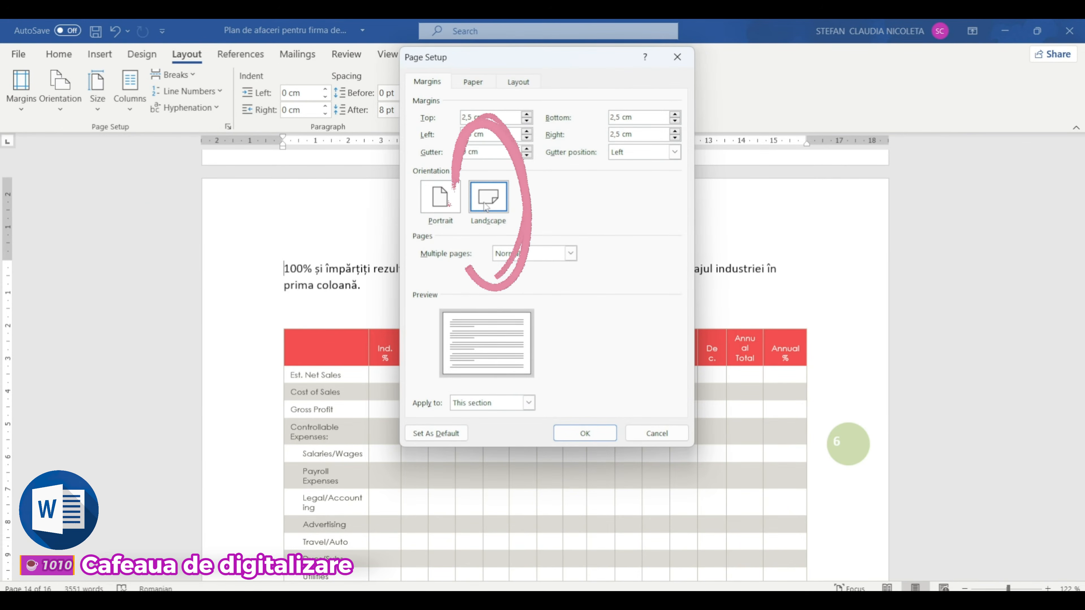
{"action": "left_click", "coordinate": [528, 406]}
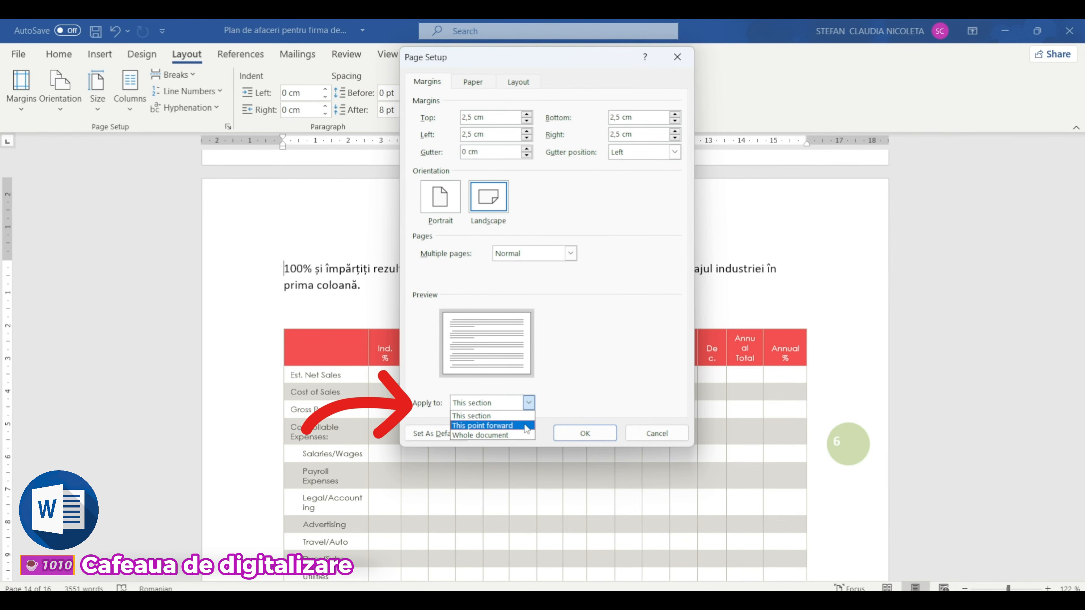
{"action": "left_click", "coordinate": [514, 426]}
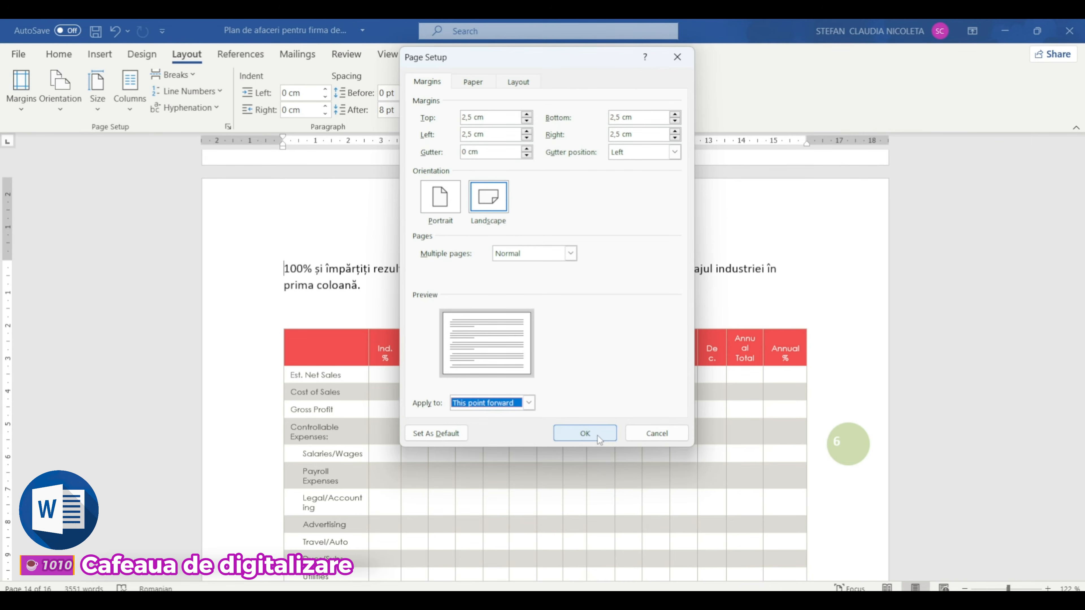
{"action": "left_click", "coordinate": [585, 434]}
Step: Pull the "Determinarea Capitalului de Pornire" section up onto the preceding page, below the remaining row of the table
{"action": "scroll", "coordinate": [684, 356], "scroll_direction": "down", "scroll_amount": 20}
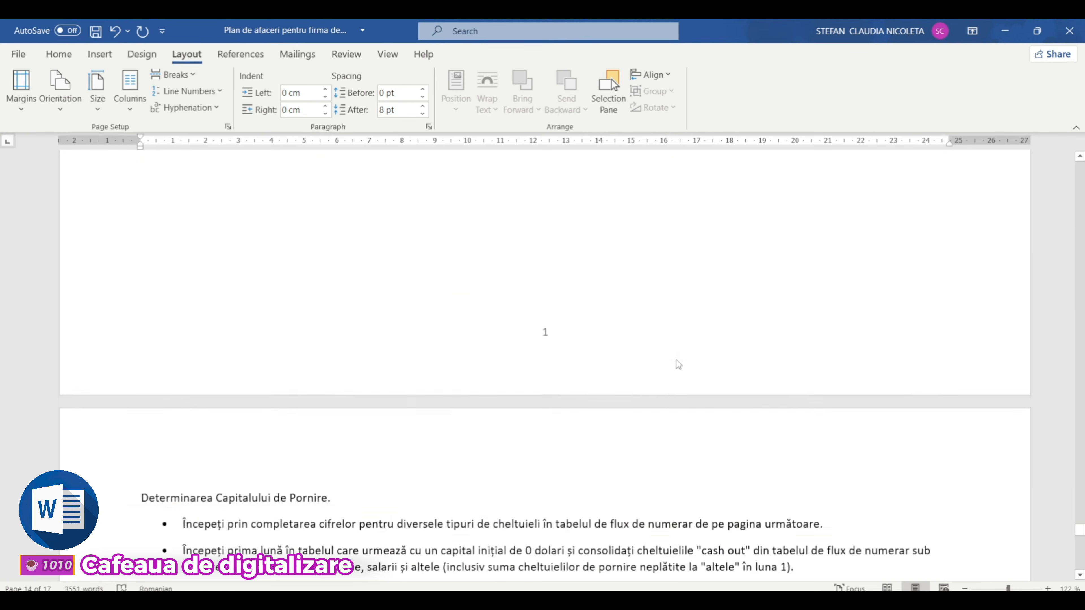
{"action": "scroll", "coordinate": [656, 361], "scroll_direction": "down", "scroll_amount": 5}
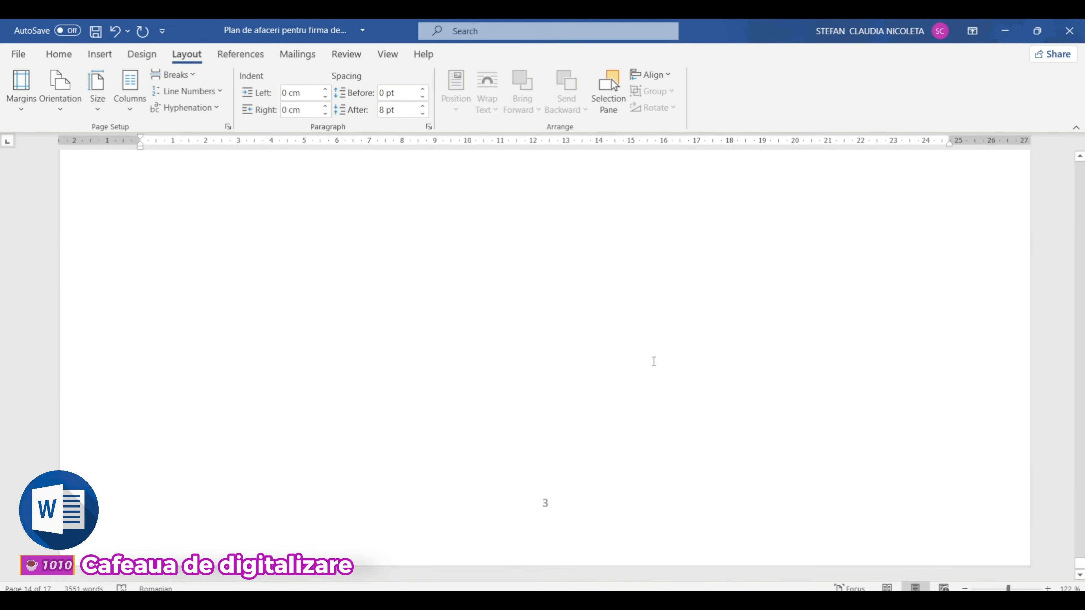
{"action": "scroll", "coordinate": [652, 361], "scroll_direction": "up", "scroll_amount": 15}
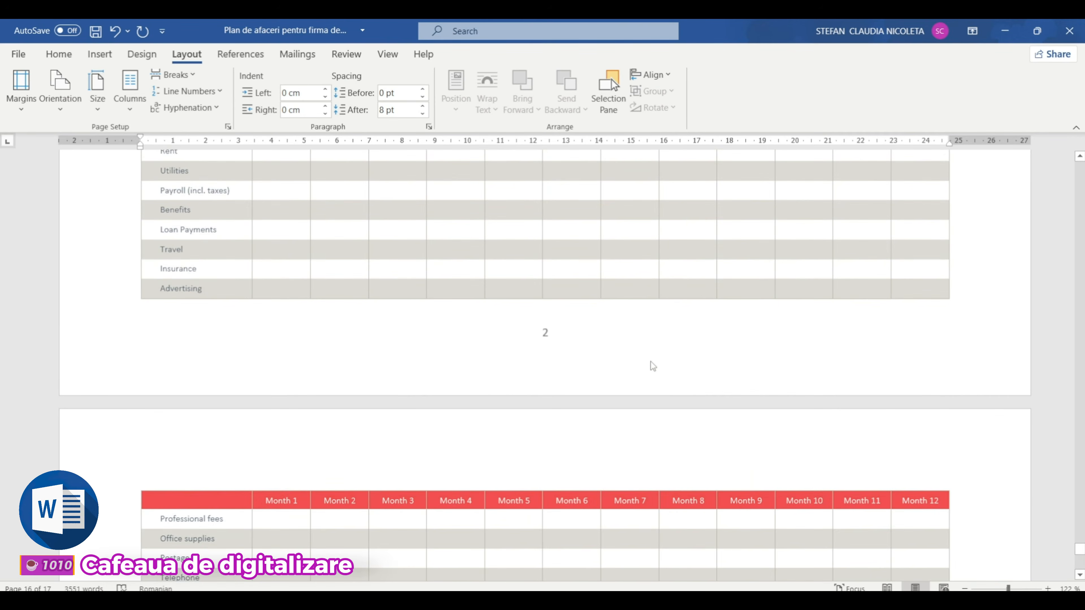
{"action": "scroll", "coordinate": [653, 361], "scroll_direction": "up", "scroll_amount": 20}
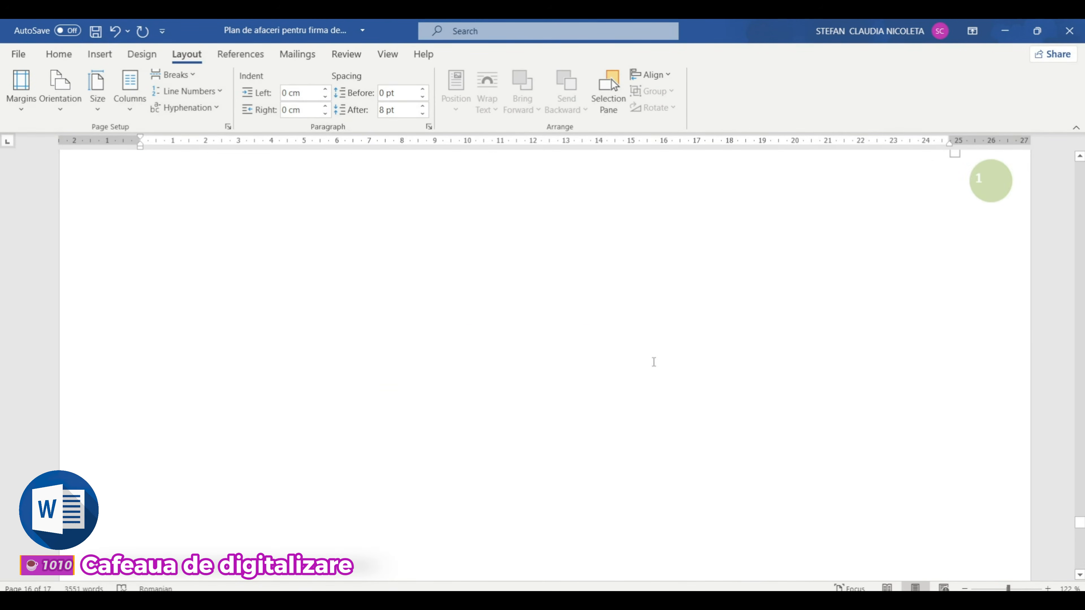
{"action": "scroll", "coordinate": [656, 368], "scroll_direction": "down", "scroll_amount": 15}
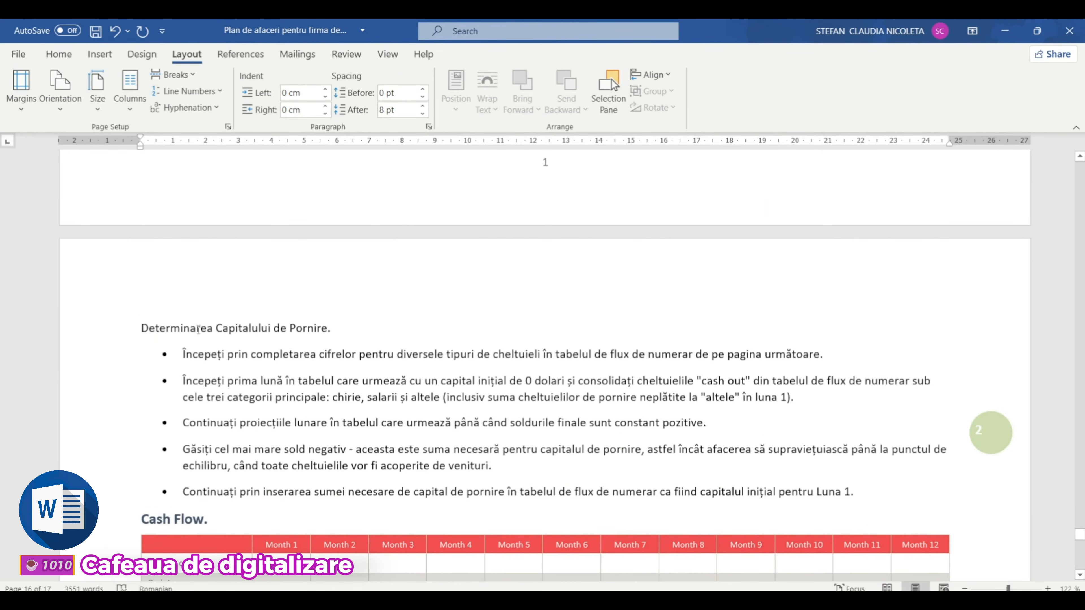
{"action": "scroll", "coordinate": [244, 338], "scroll_direction": "up", "scroll_amount": 15}
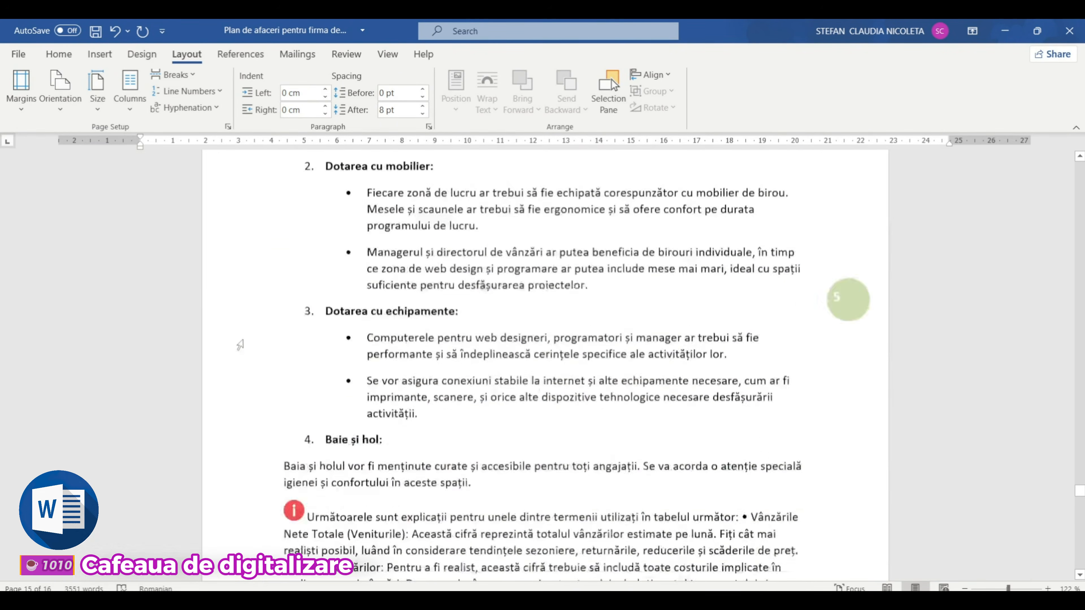
Step: Review the portrait and landscape pages through to the document's end in a zoomed-out, multi-page view
{"action": "scroll", "coordinate": [244, 339], "scroll_direction": "down", "scroll_amount": 20}
{"action": "scroll", "coordinate": [244, 339], "scroll_direction": "up", "scroll_amount": 7}
{"action": "scroll", "coordinate": [795, 413], "scroll_direction": "down", "scroll_amount": 6}
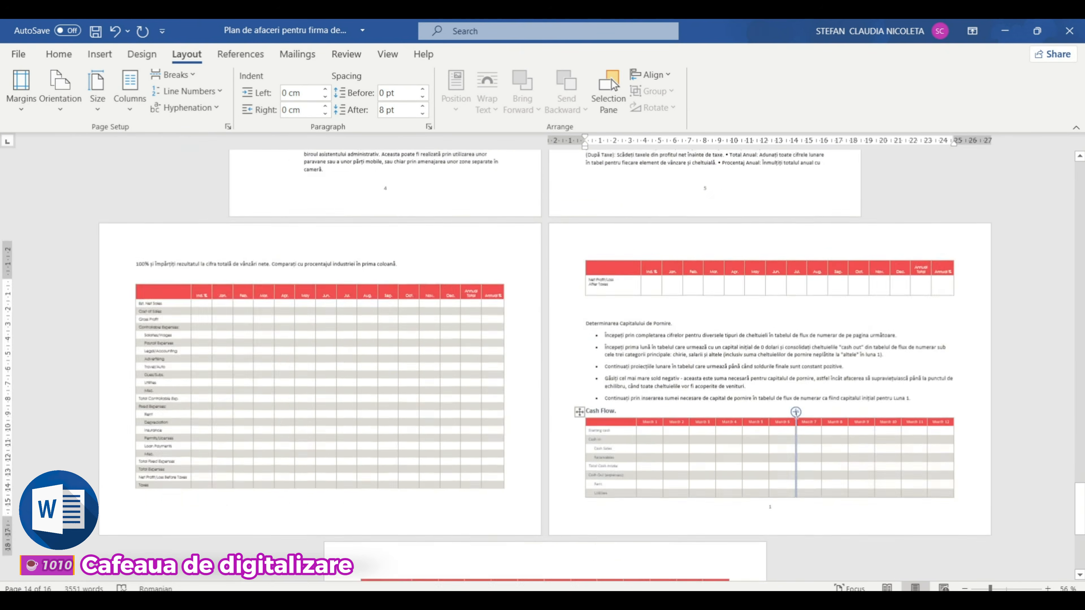
{"action": "scroll", "coordinate": [797, 416], "scroll_direction": "up", "scroll_amount": 10}
{"action": "scroll", "coordinate": [797, 415], "scroll_direction": "down", "scroll_amount": 10}
{"action": "scroll", "coordinate": [797, 415], "scroll_direction": "down", "scroll_amount": 3}
{"action": "scroll", "coordinate": [807, 384], "scroll_direction": "up", "scroll_amount": 6}
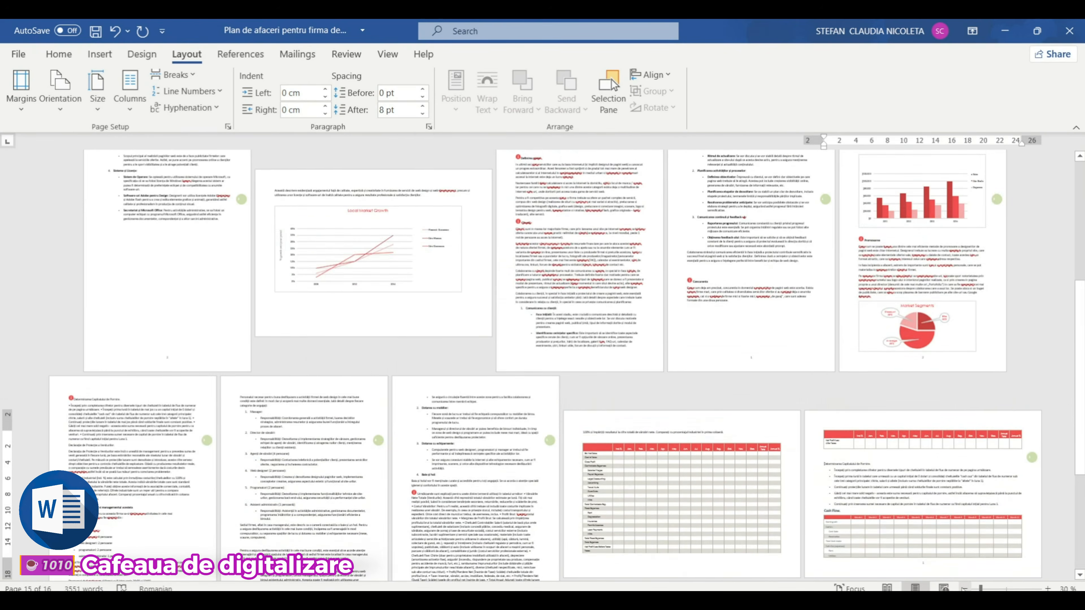
{"action": "scroll", "coordinate": [818, 356], "scroll_direction": "down", "scroll_amount": 5}
{"action": "scroll", "coordinate": [817, 359], "scroll_direction": "down", "scroll_amount": 2}
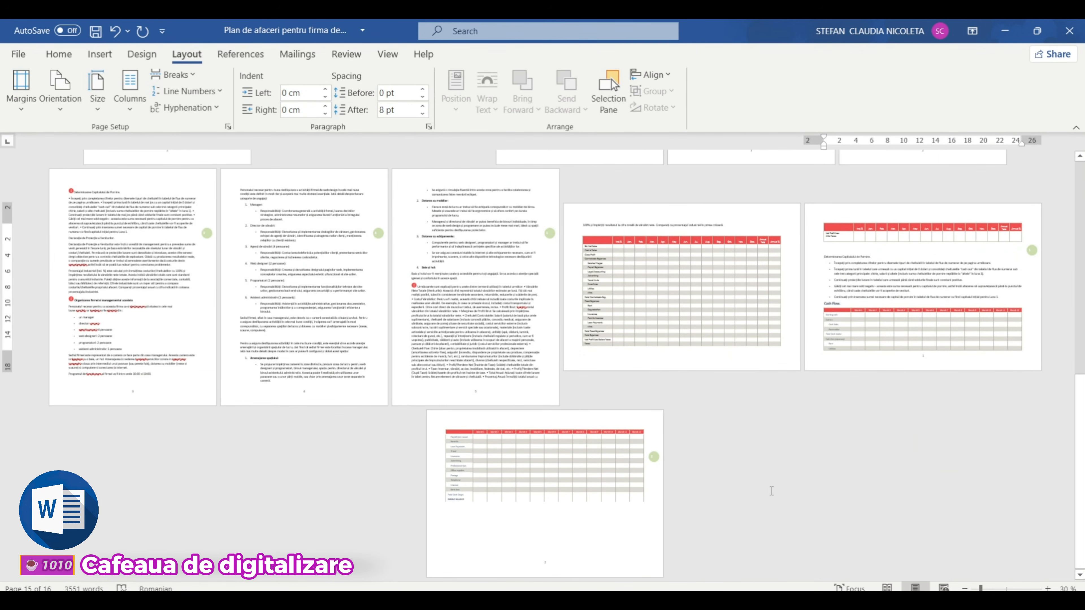